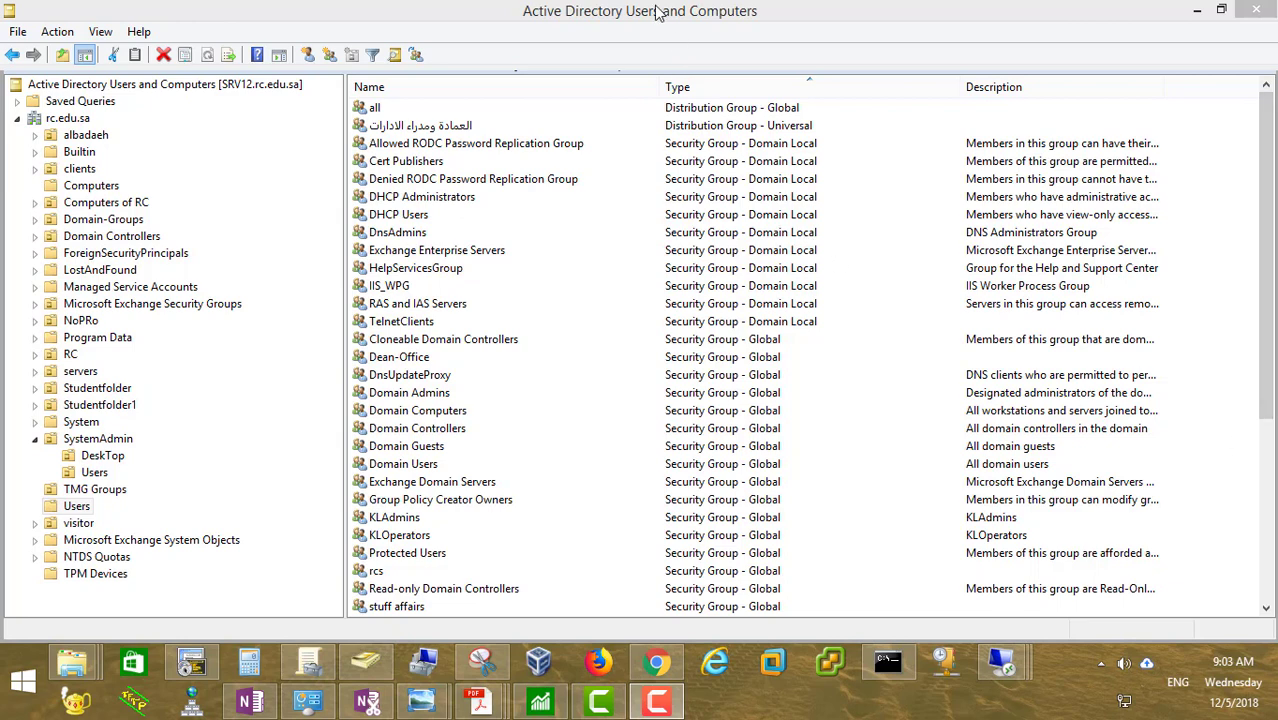
Step: Create a global security group named admins2 in the domain's Users container
left_click(77, 507)
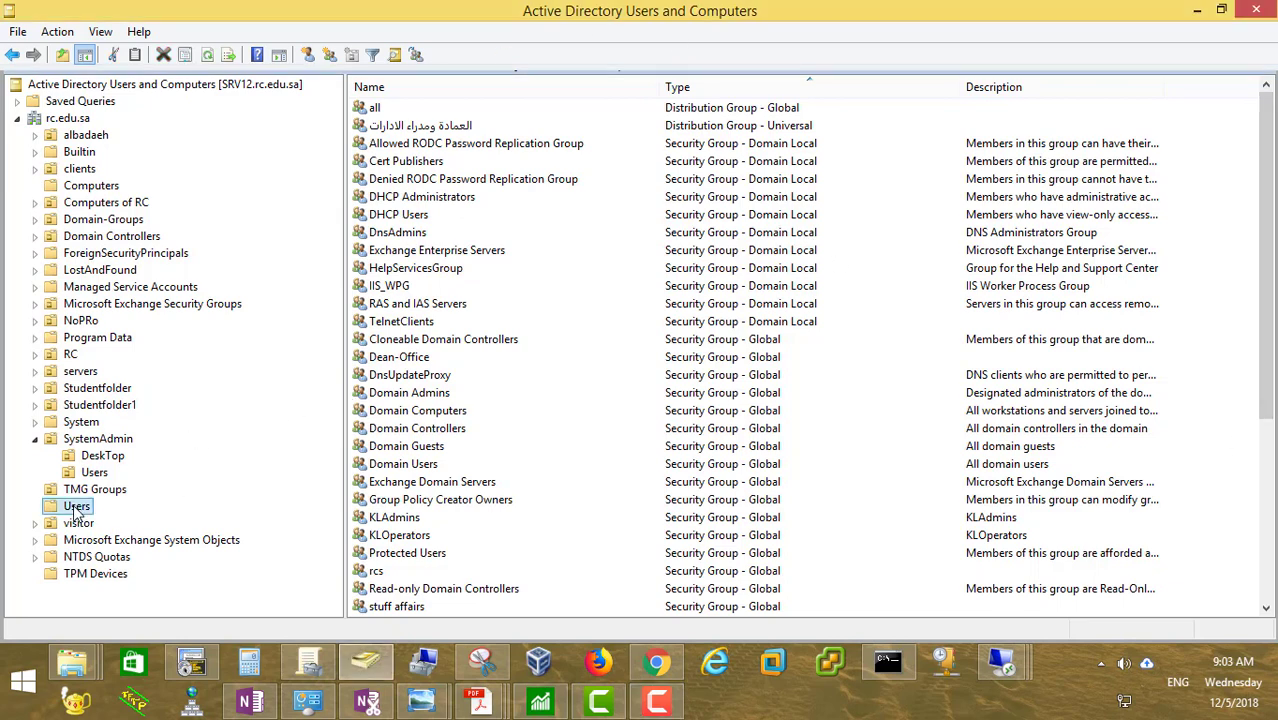
right_click(79, 510)
mouse_move(171, 343)
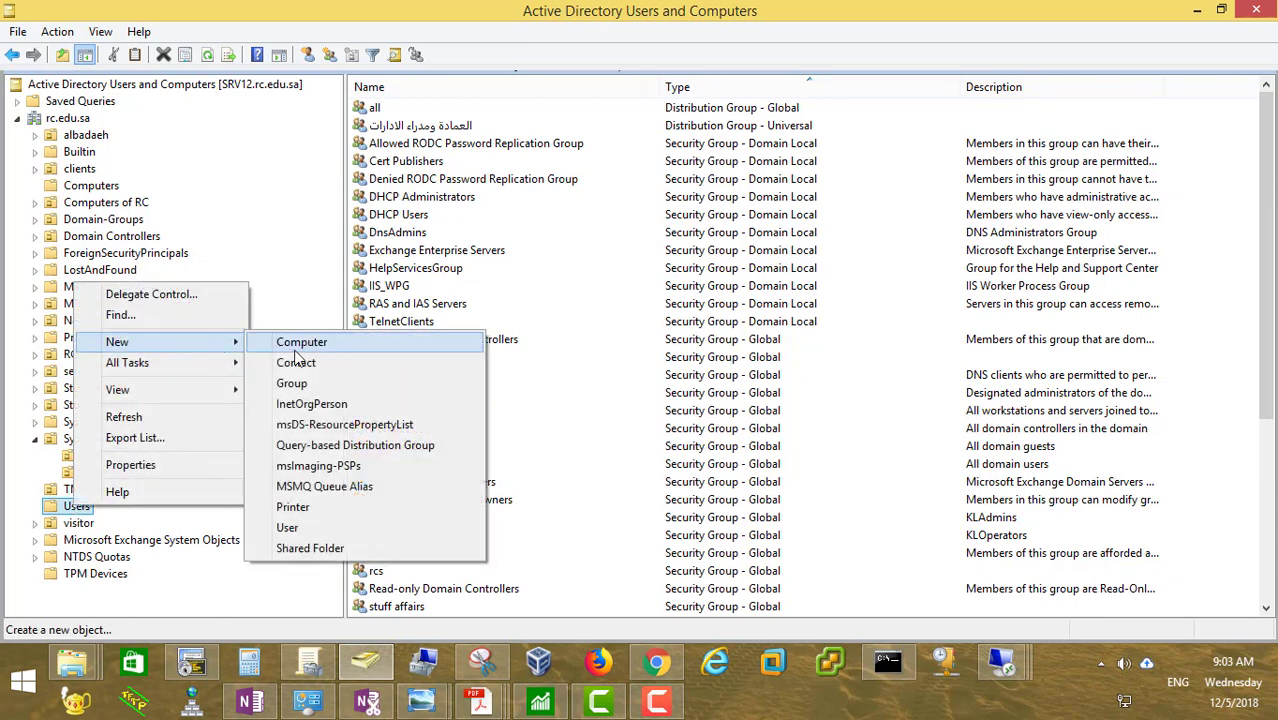
left_click(300, 386)
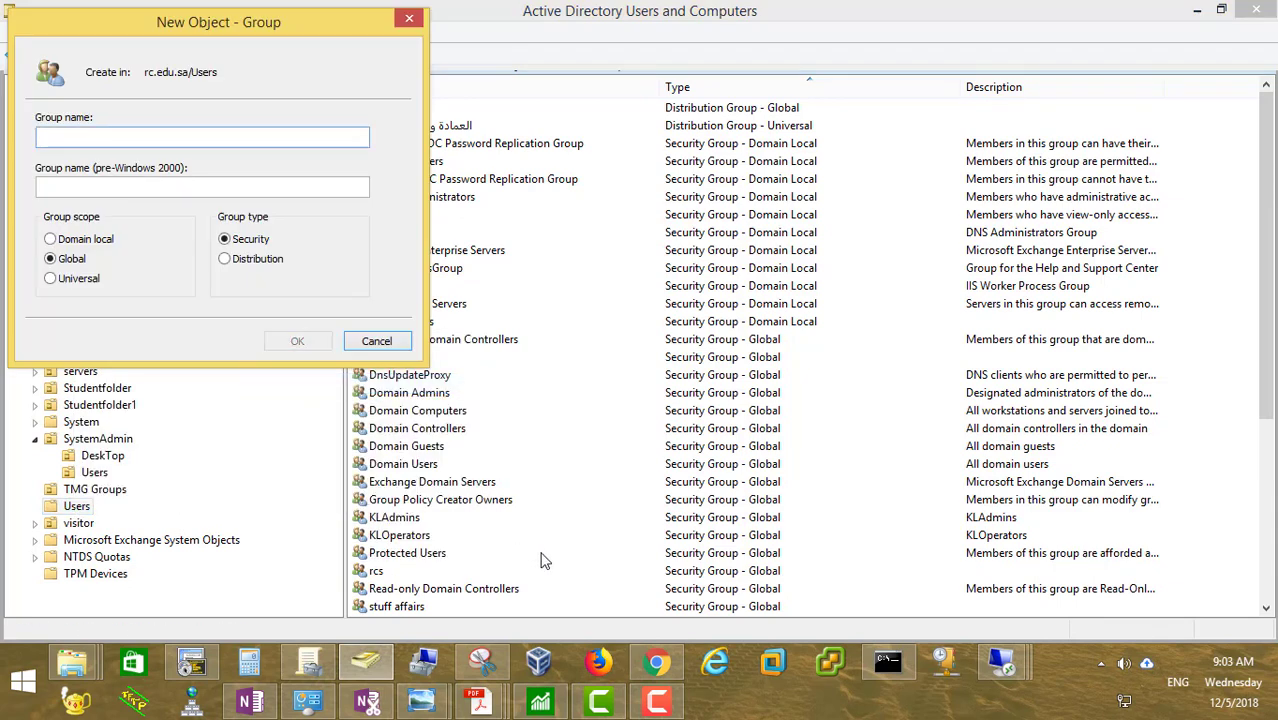
type("admin")
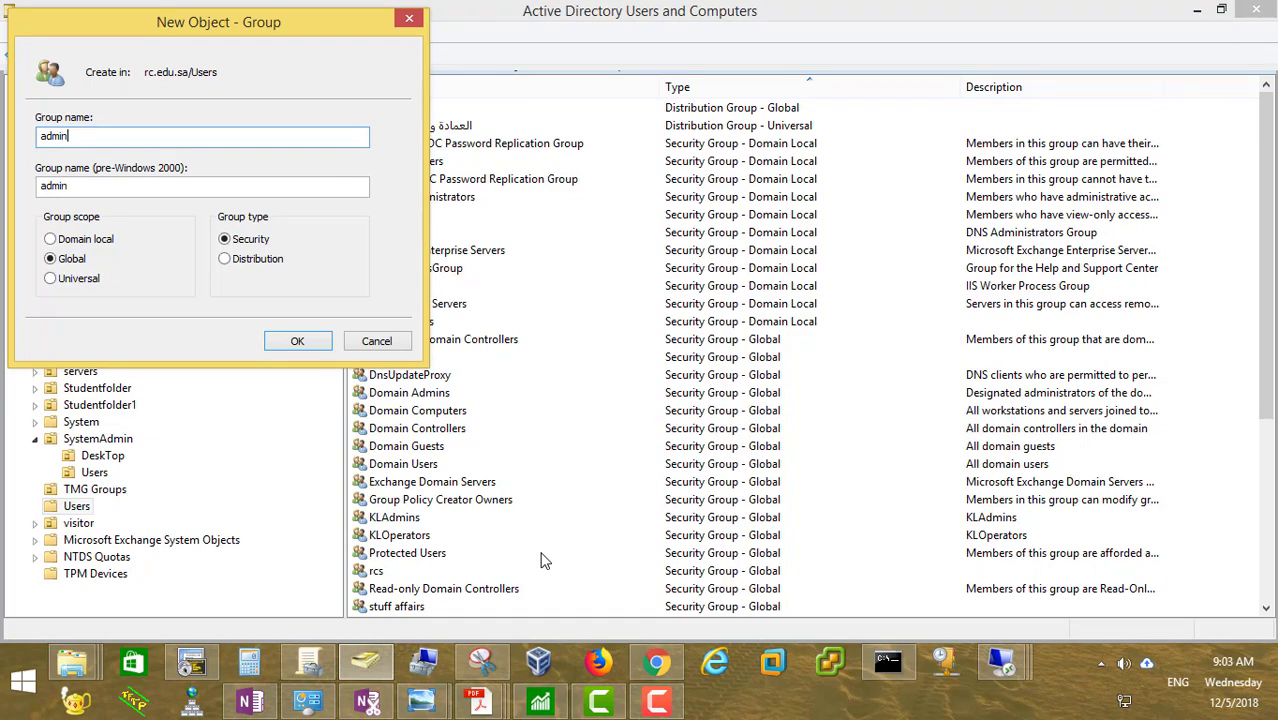
type("s2")
left_click(298, 341)
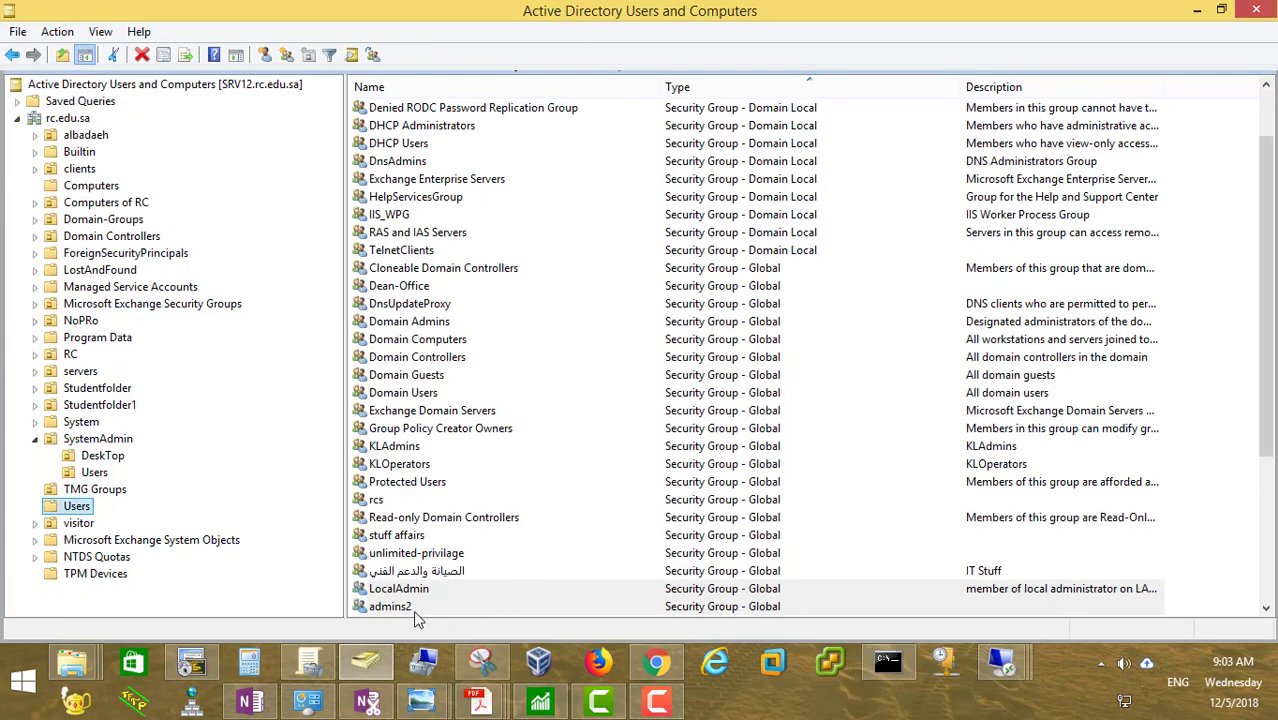
Step: Add the test account as a member of the admins2 group and apply the change
double_click(405, 607)
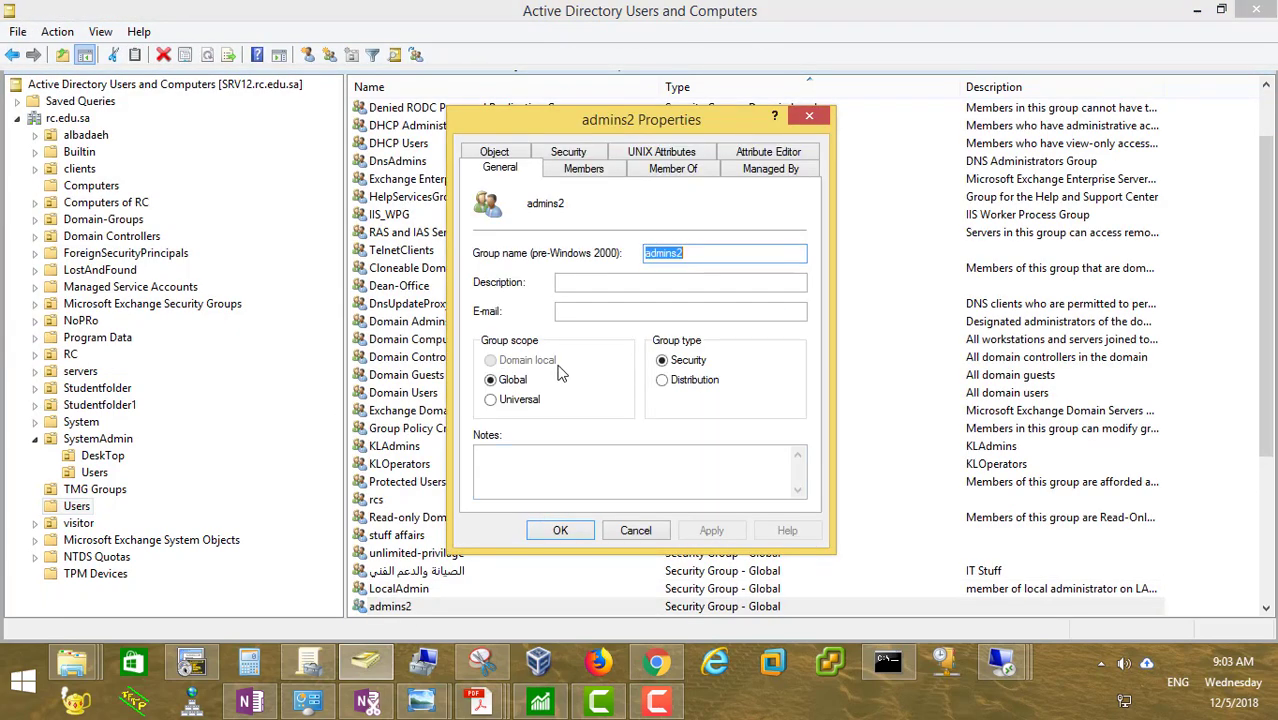
left_click(583, 167)
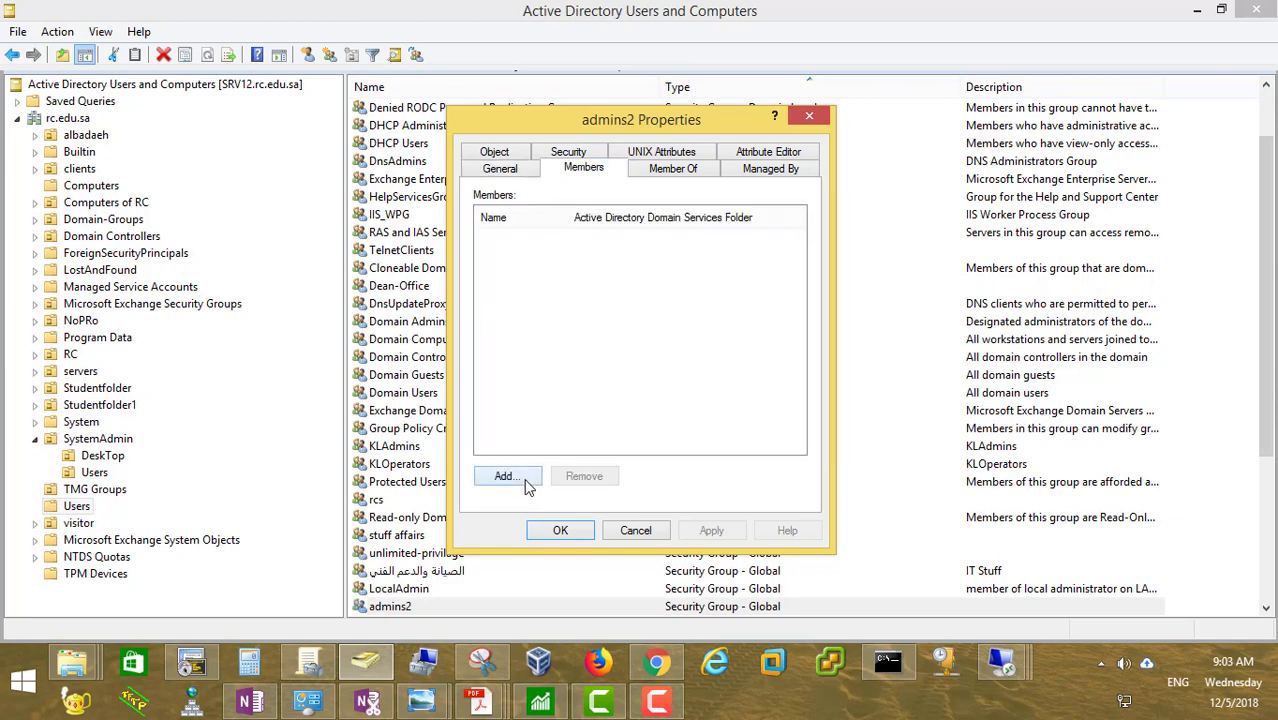
left_click(525, 480)
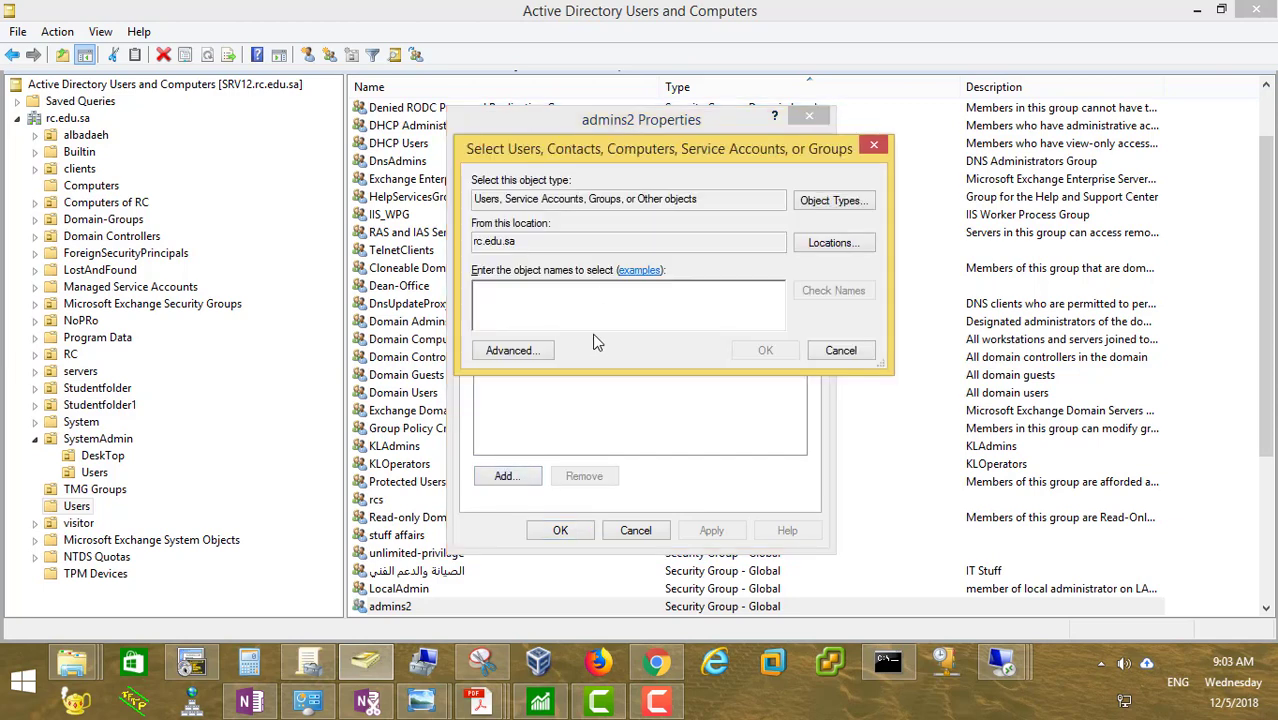
type("te")
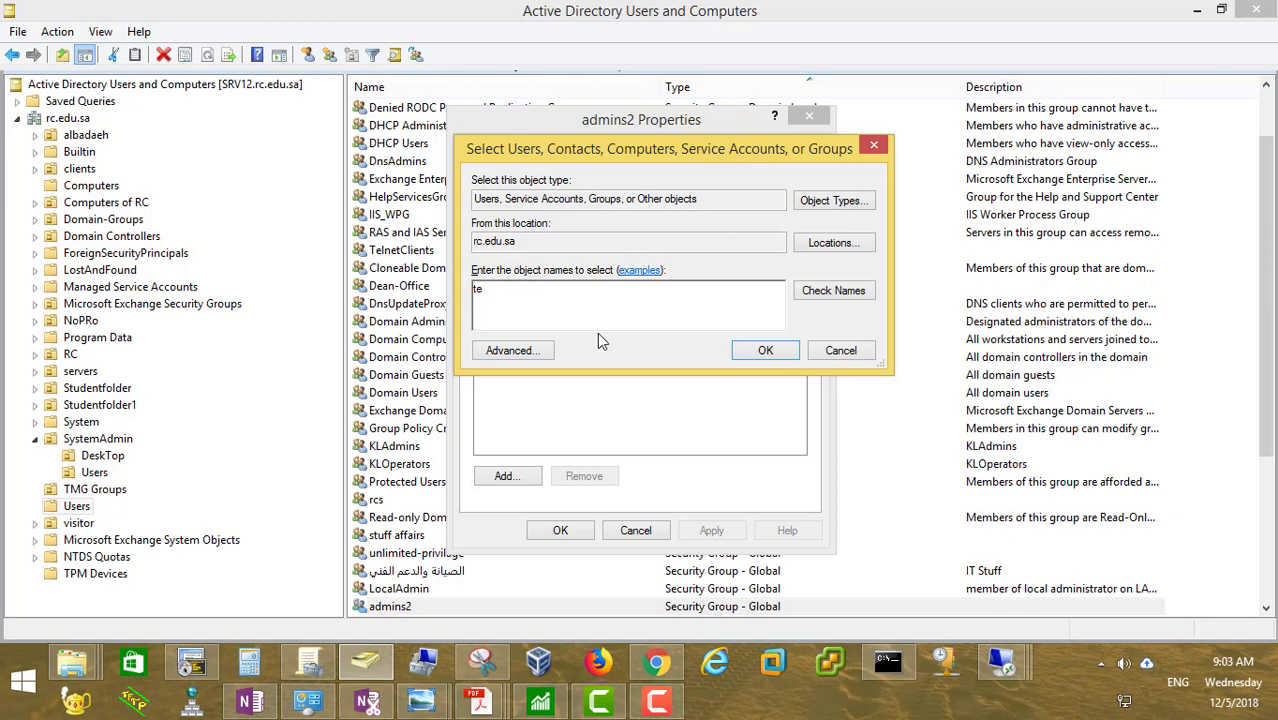
type("st")
left_click(833, 290)
left_click(765, 350)
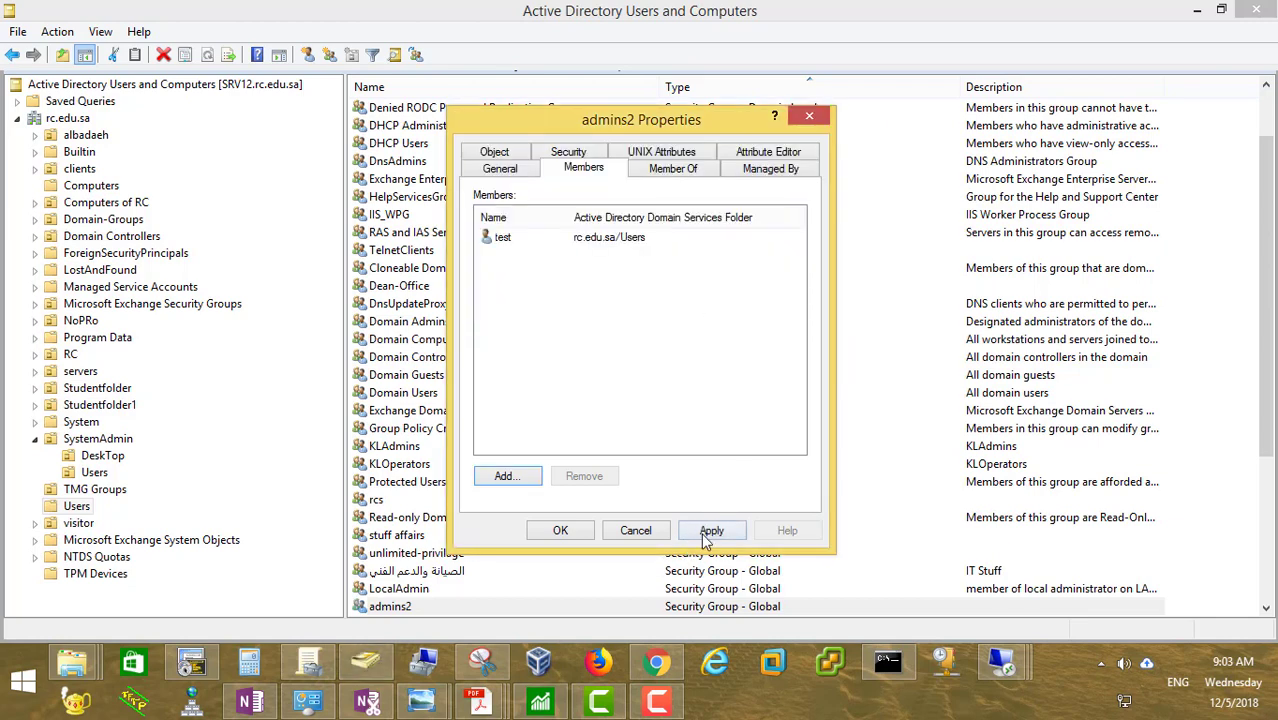
left_click(708, 530)
left_click(561, 531)
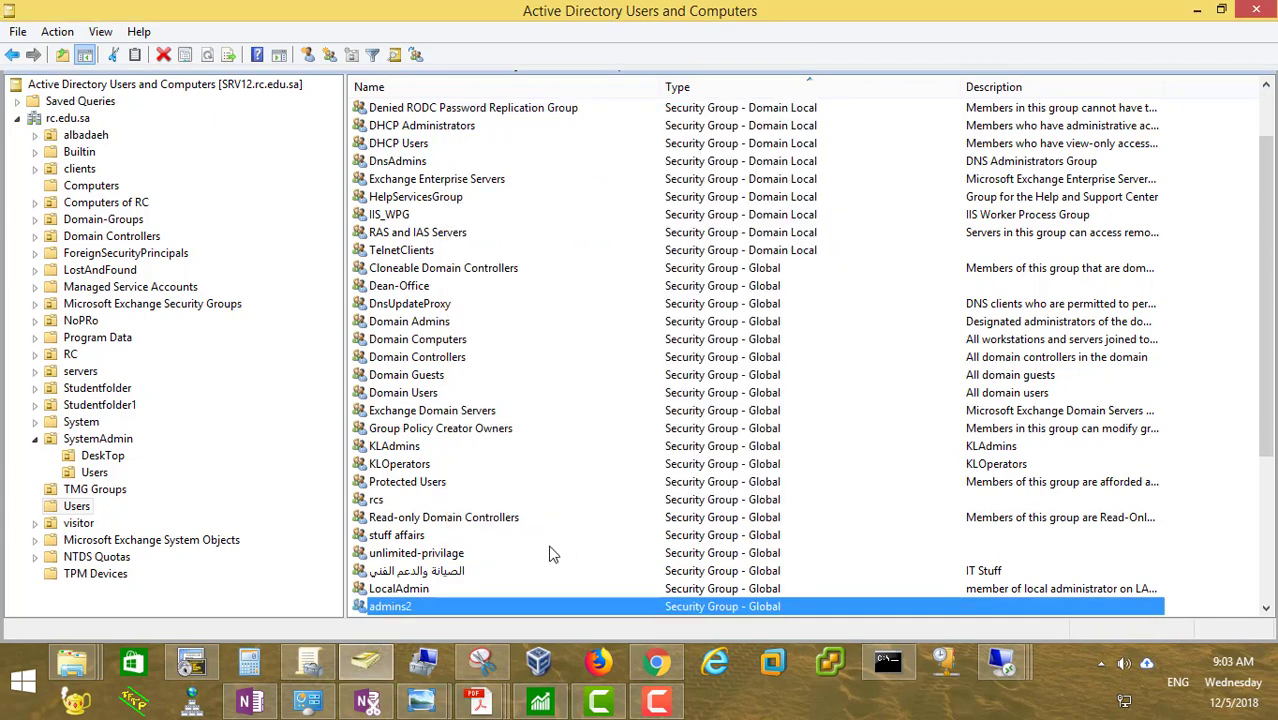
Step: Switch to Group Policy Management and create a new Group Policy Object named CPOP-Admins2 without a source starter GPO
left_click(319, 653)
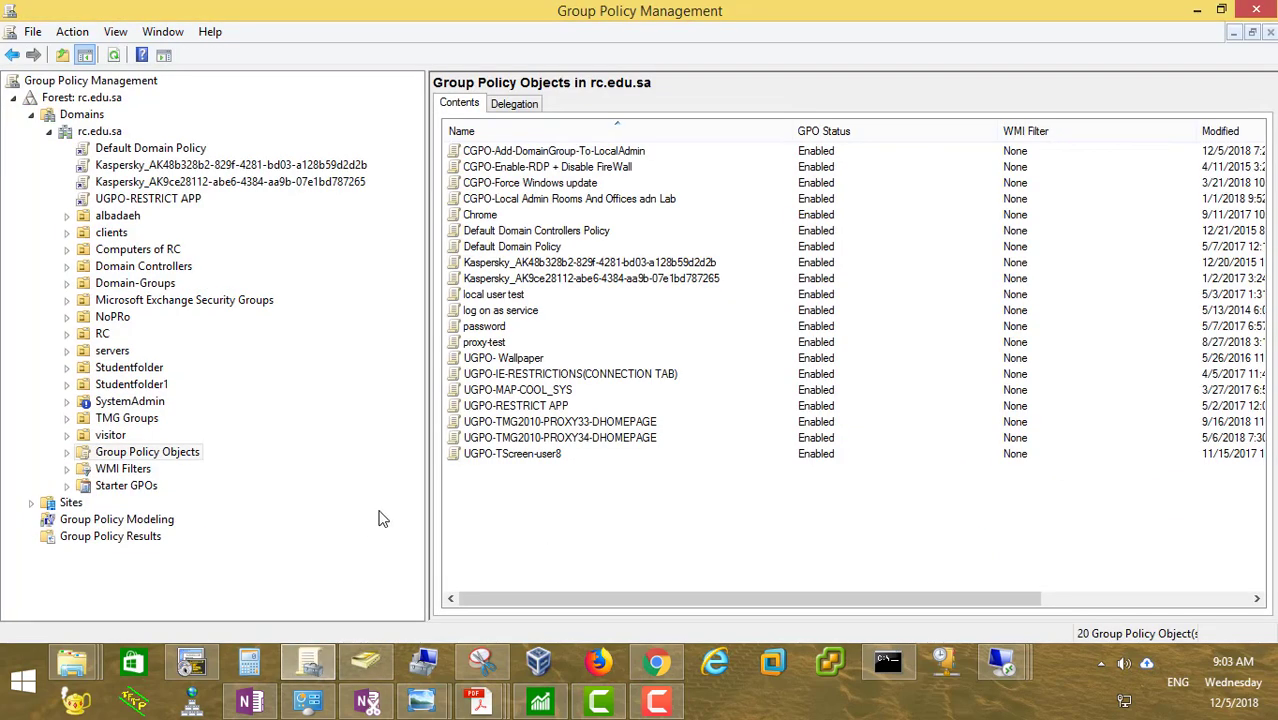
right_click(165, 458)
left_click(230, 462)
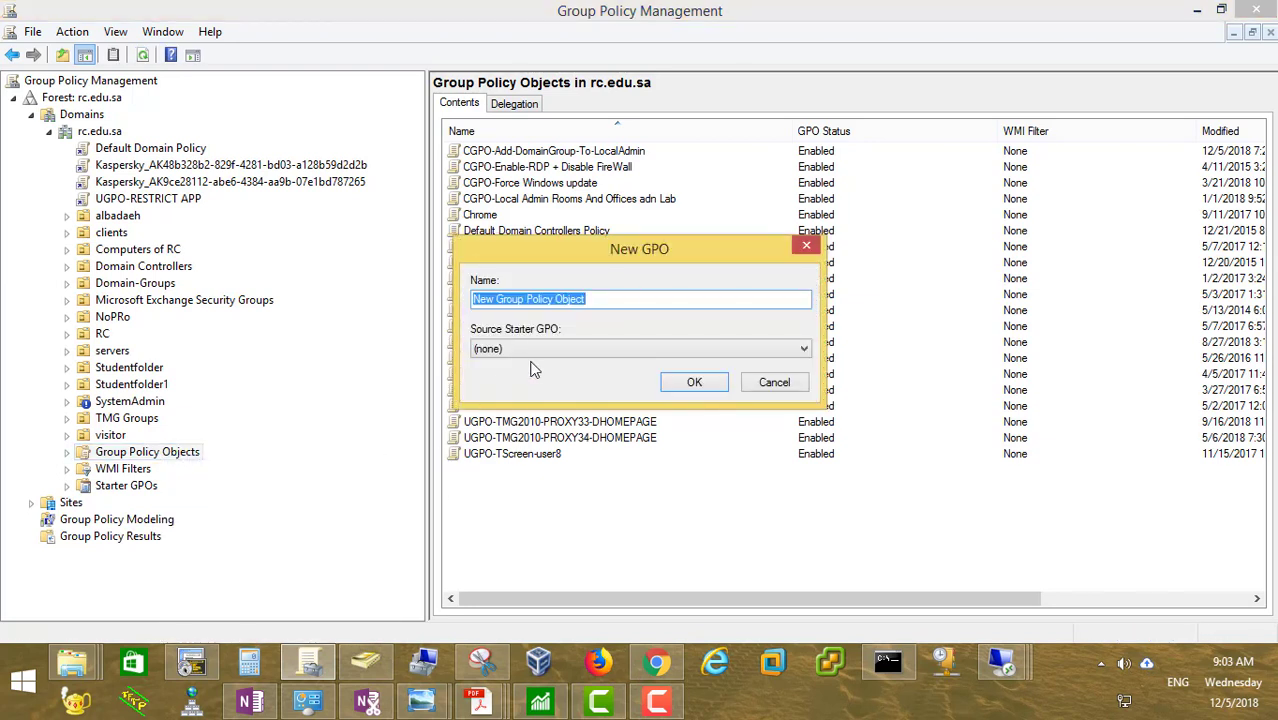
type("C")
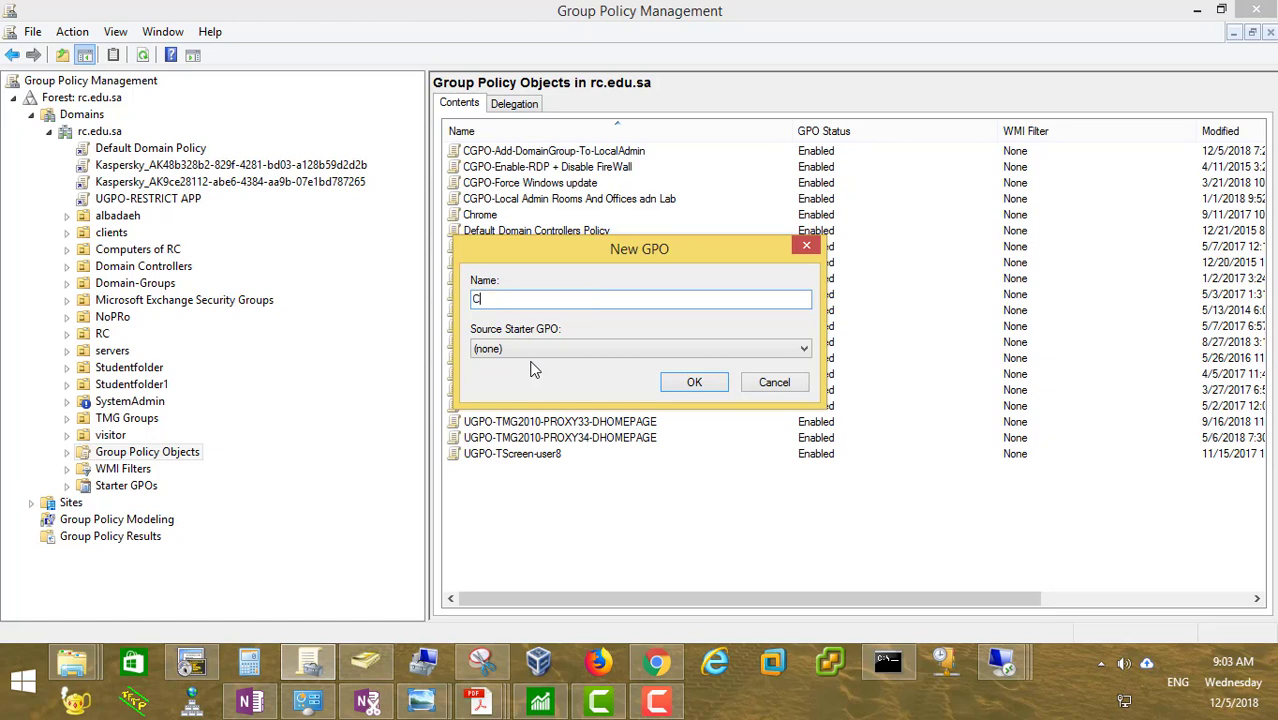
type("POP-Admins2")
left_click(698, 385)
left_click(683, 528)
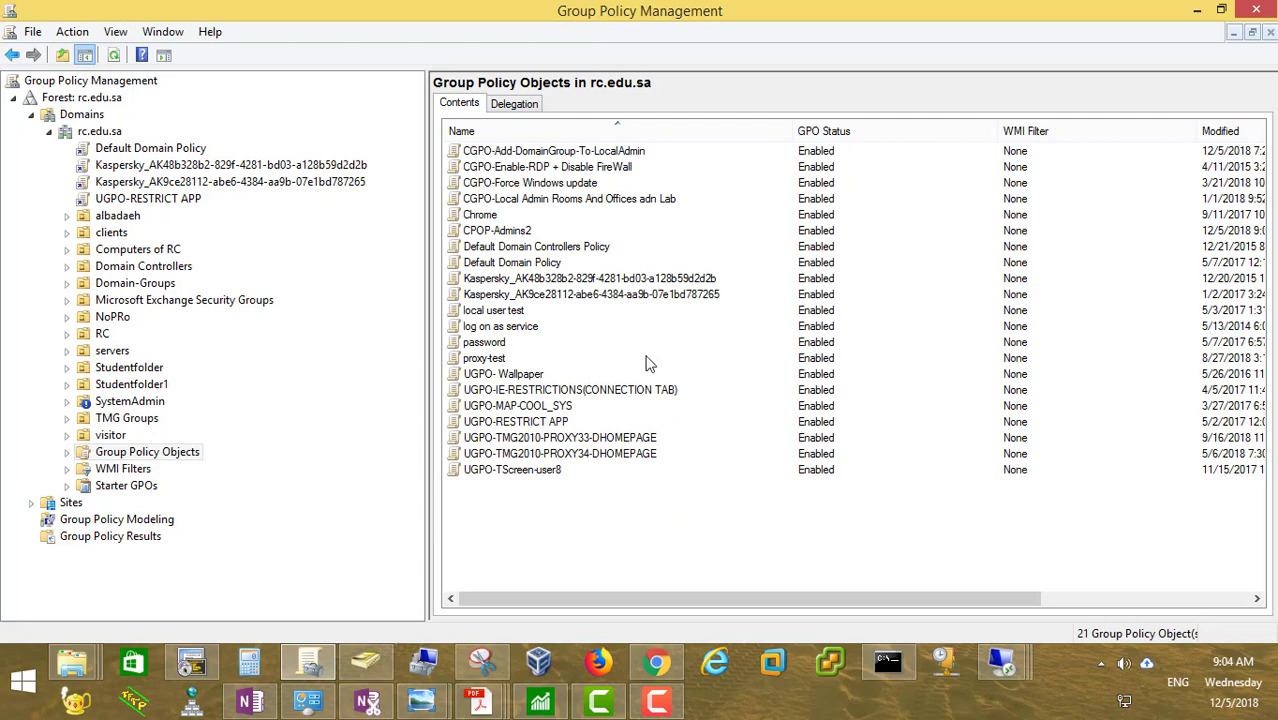
Step: Open the CPOP-Admins2 policy for editing and show Restricted Groups in the Security Settings of Computer Configuration's Windows Settings policies
left_click(508, 232)
right_click(508, 232)
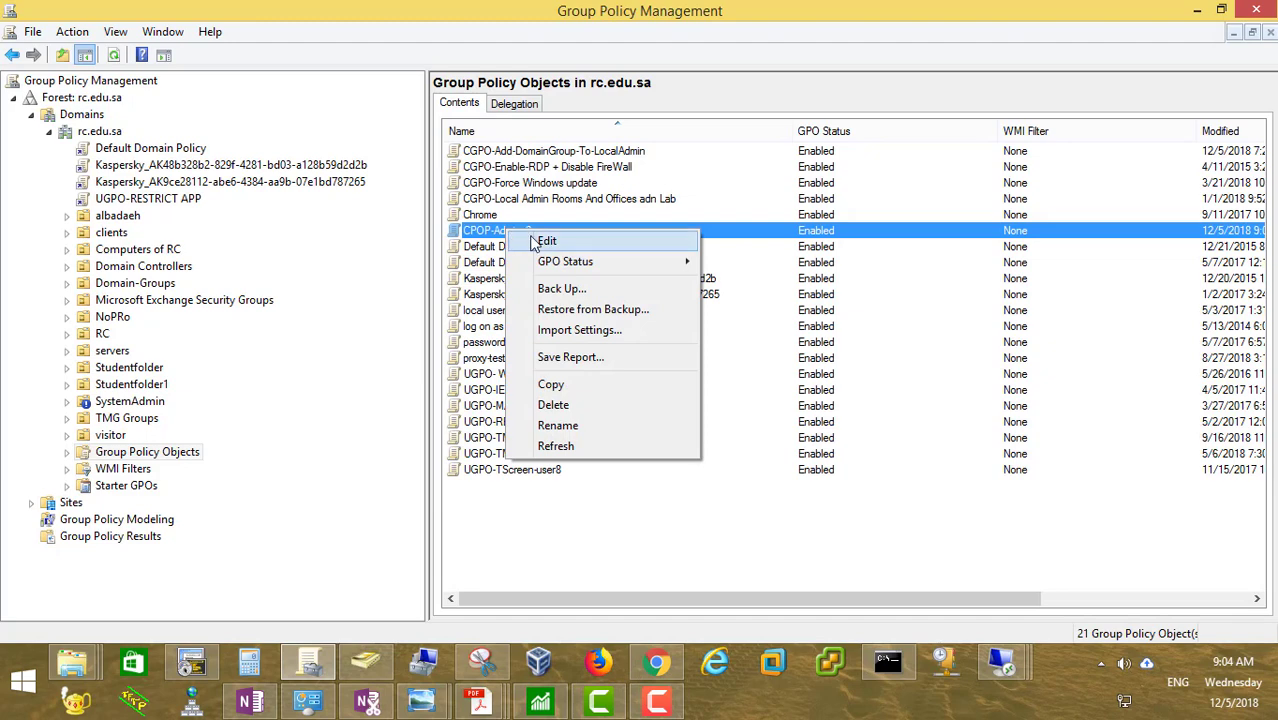
left_click(540, 240)
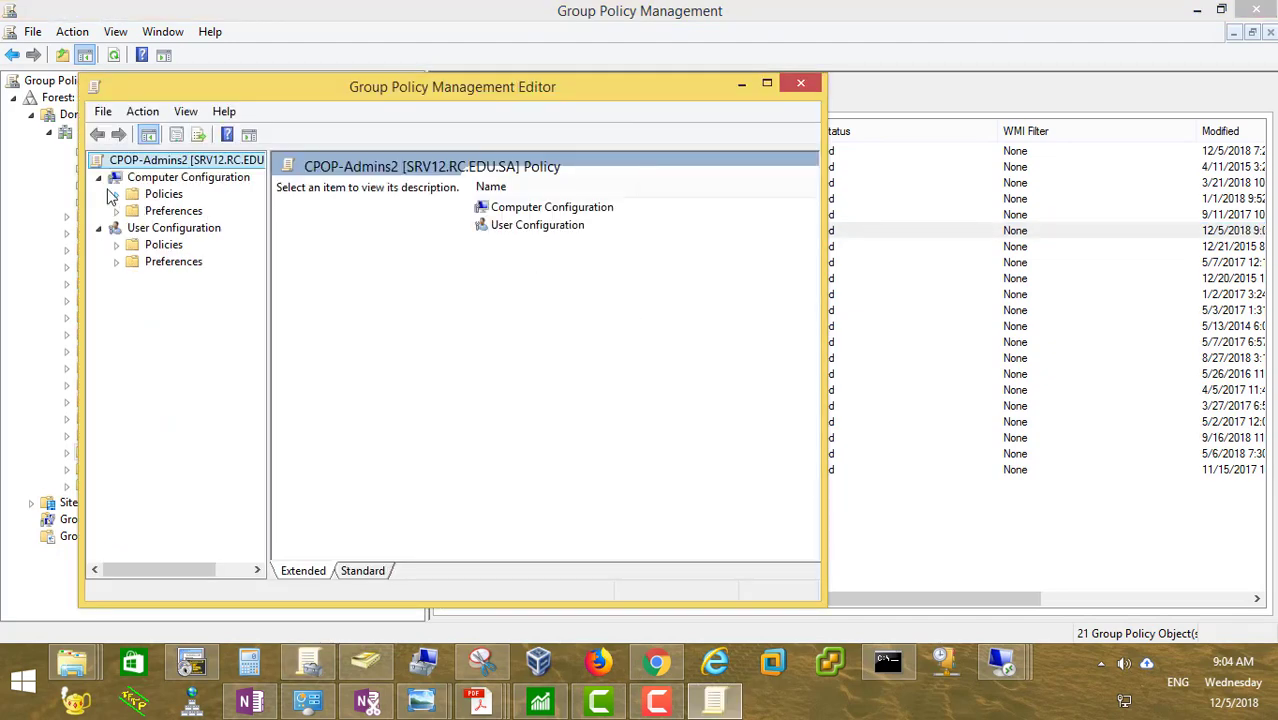
left_click_drag(268, 239, 384, 239)
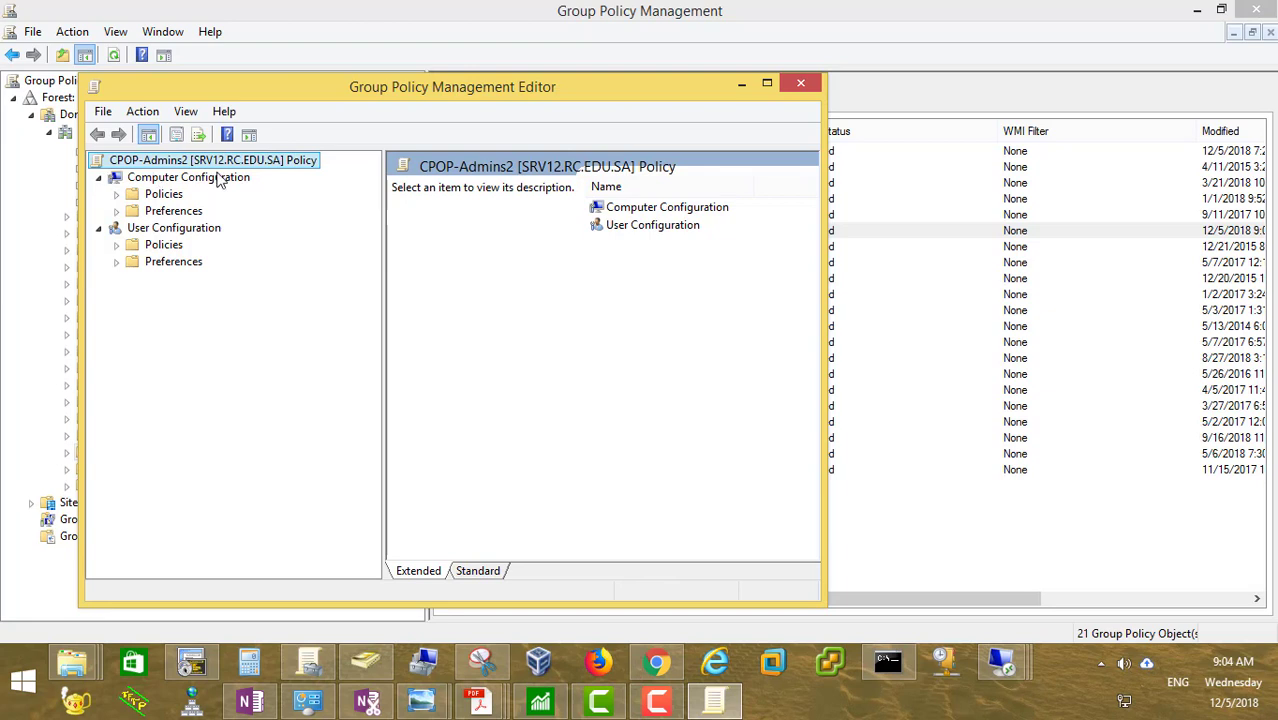
left_click(116, 195)
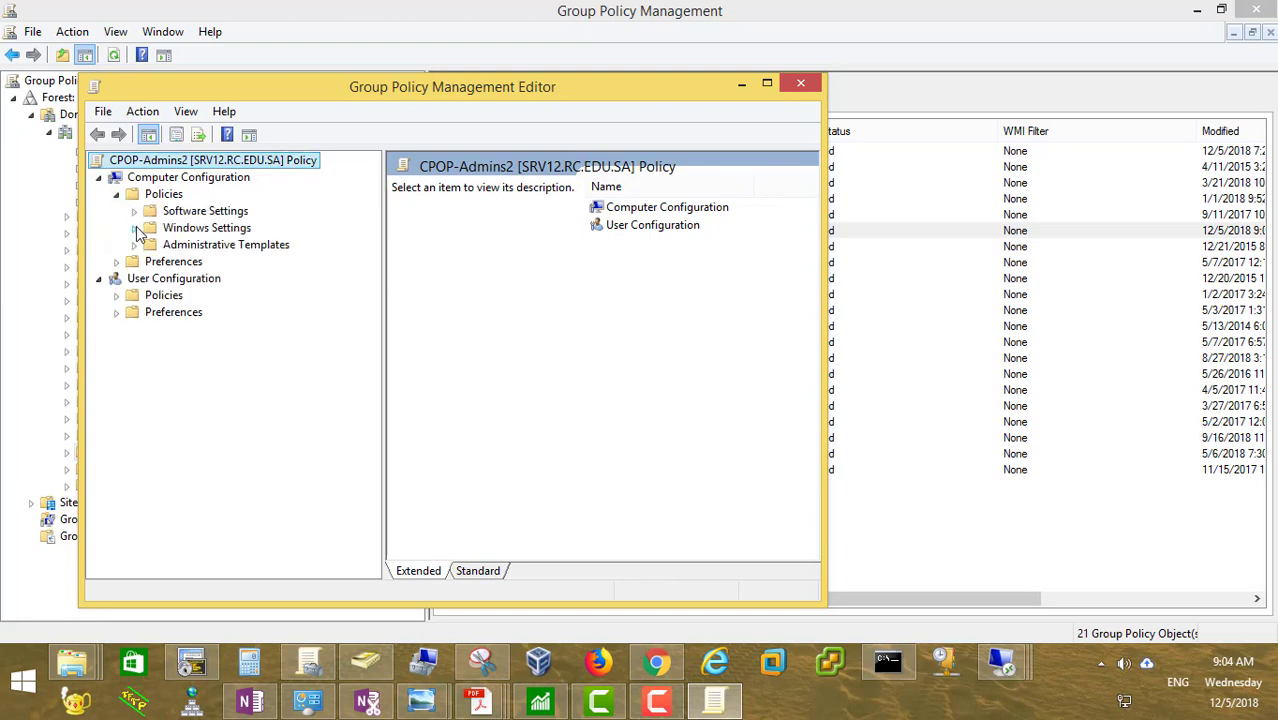
left_click(134, 228)
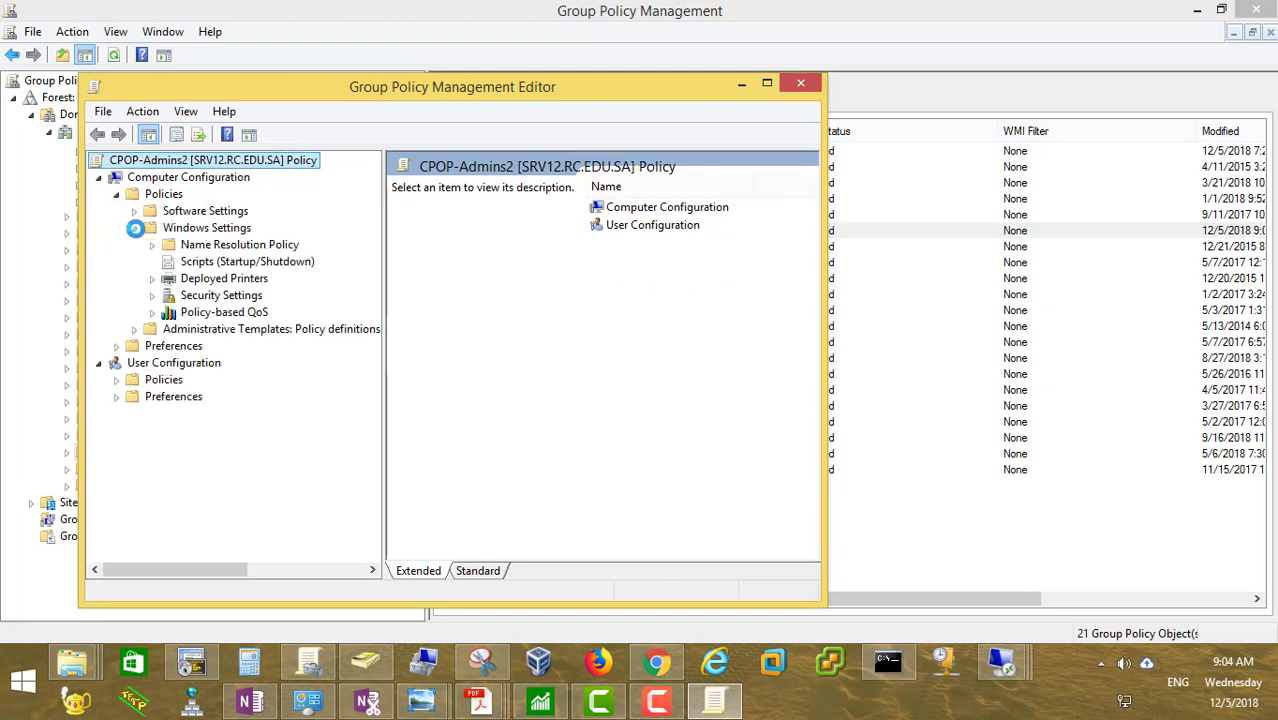
left_click(152, 295)
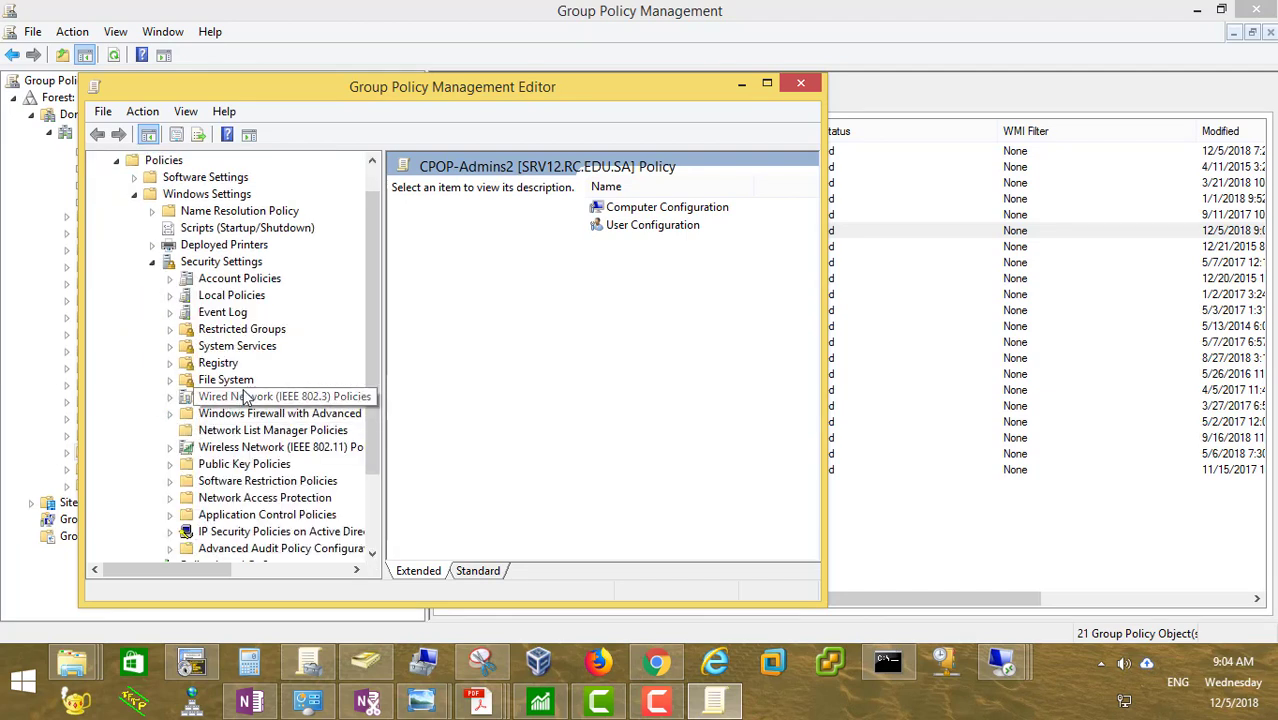
left_click(240, 331)
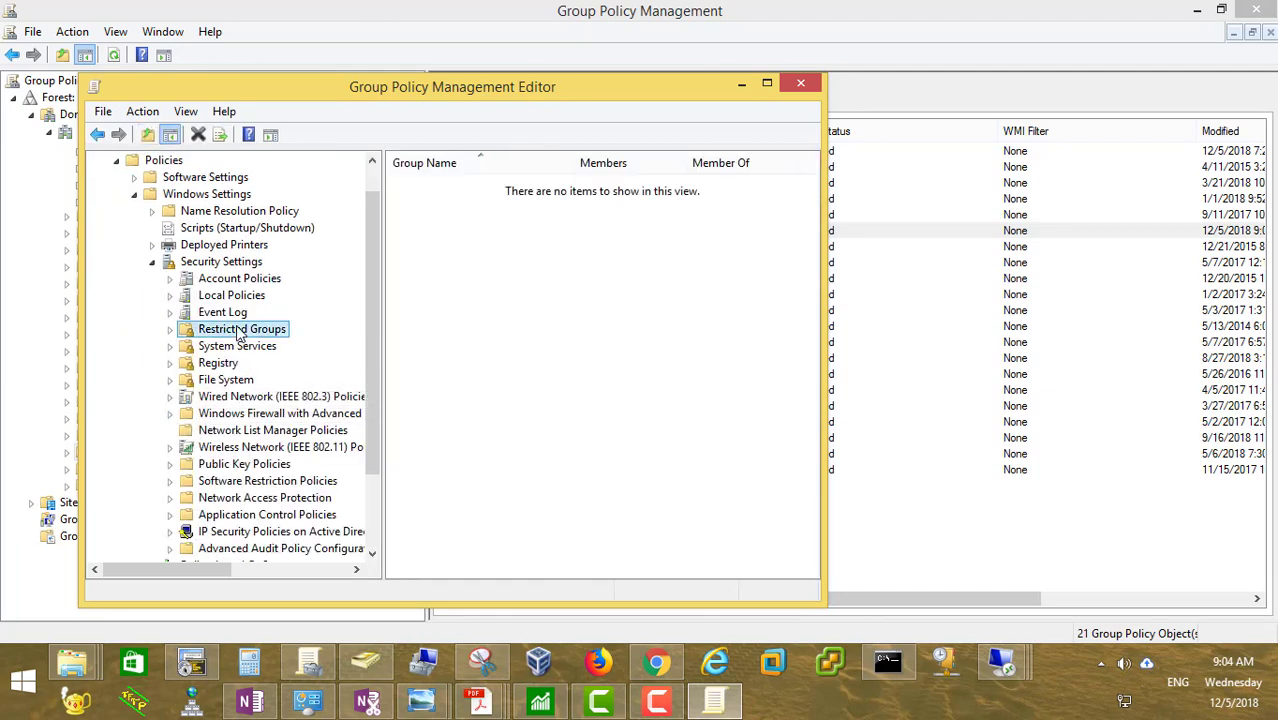
left_click(502, 315)
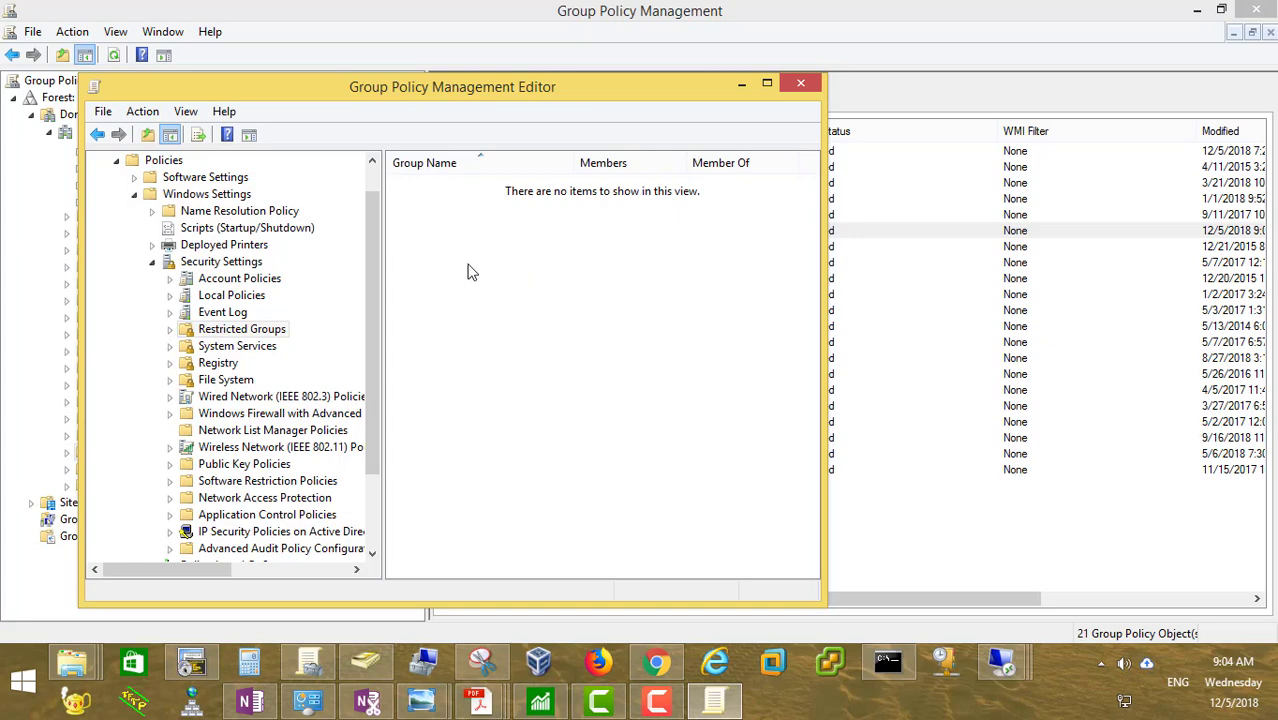
Step: Add the domain group admins2 to the policy's Restricted Groups
left_click(365, 662)
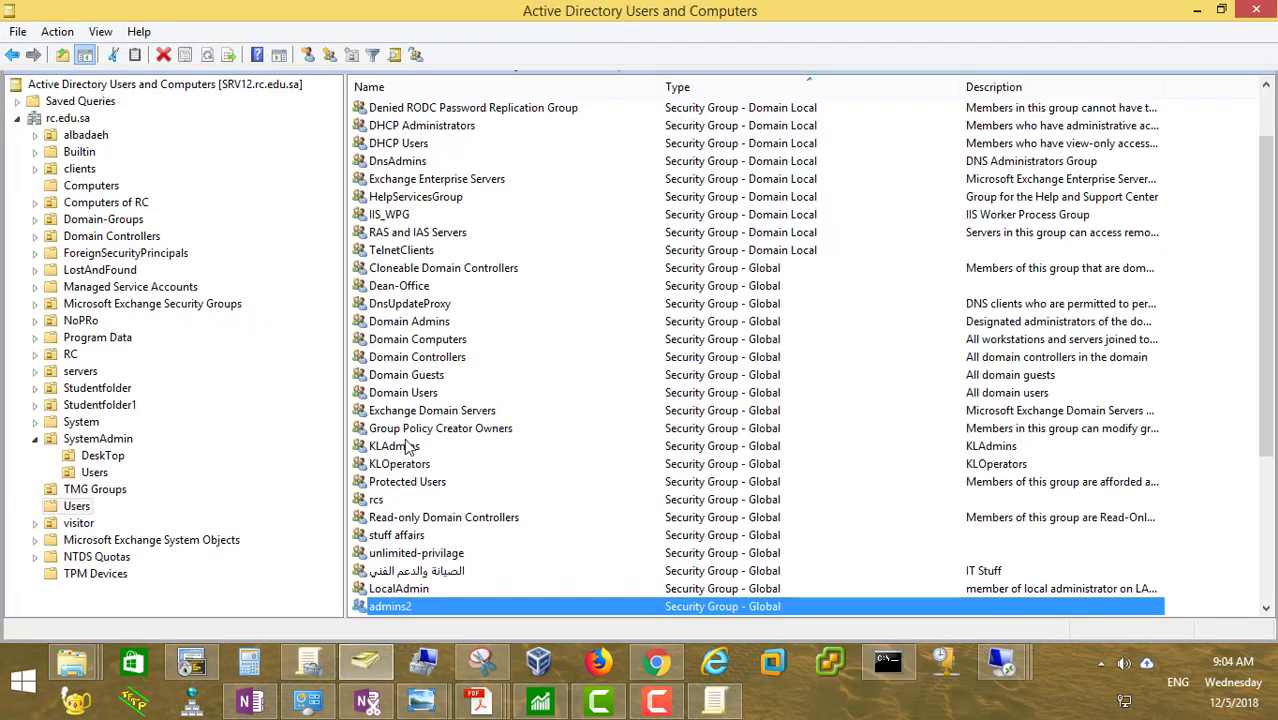
left_click(365, 662)
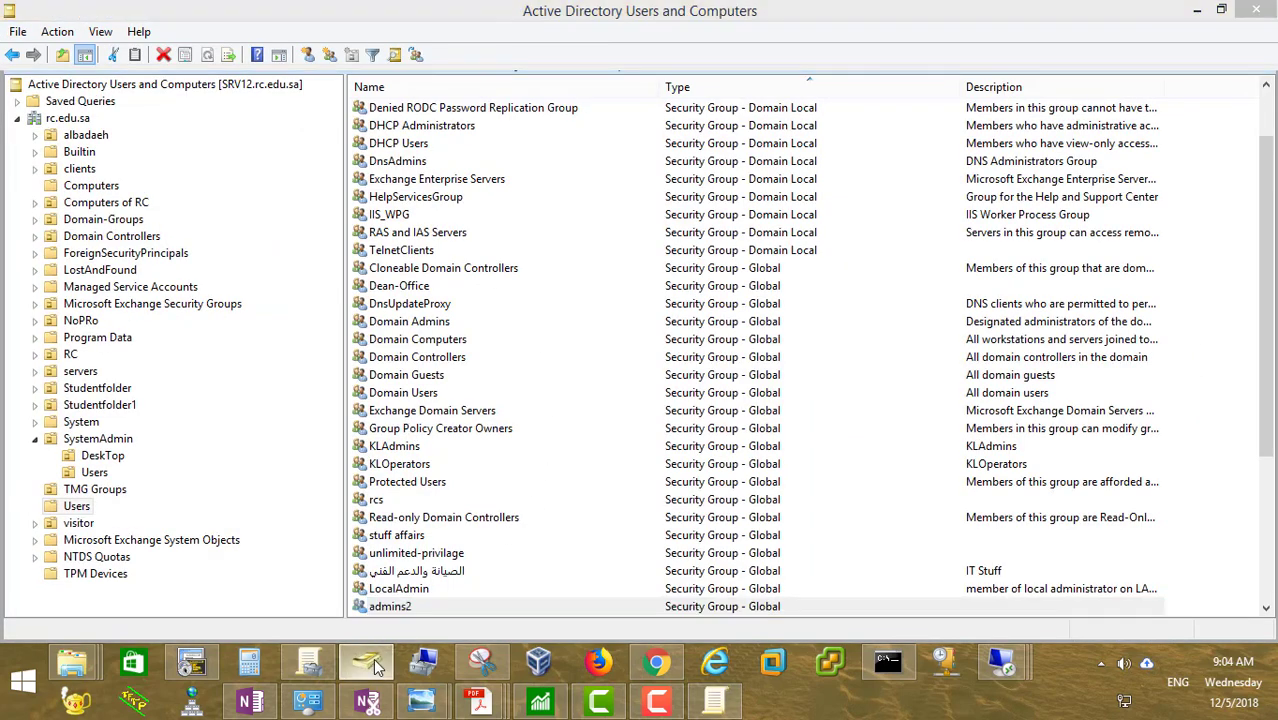
right_click(460, 260)
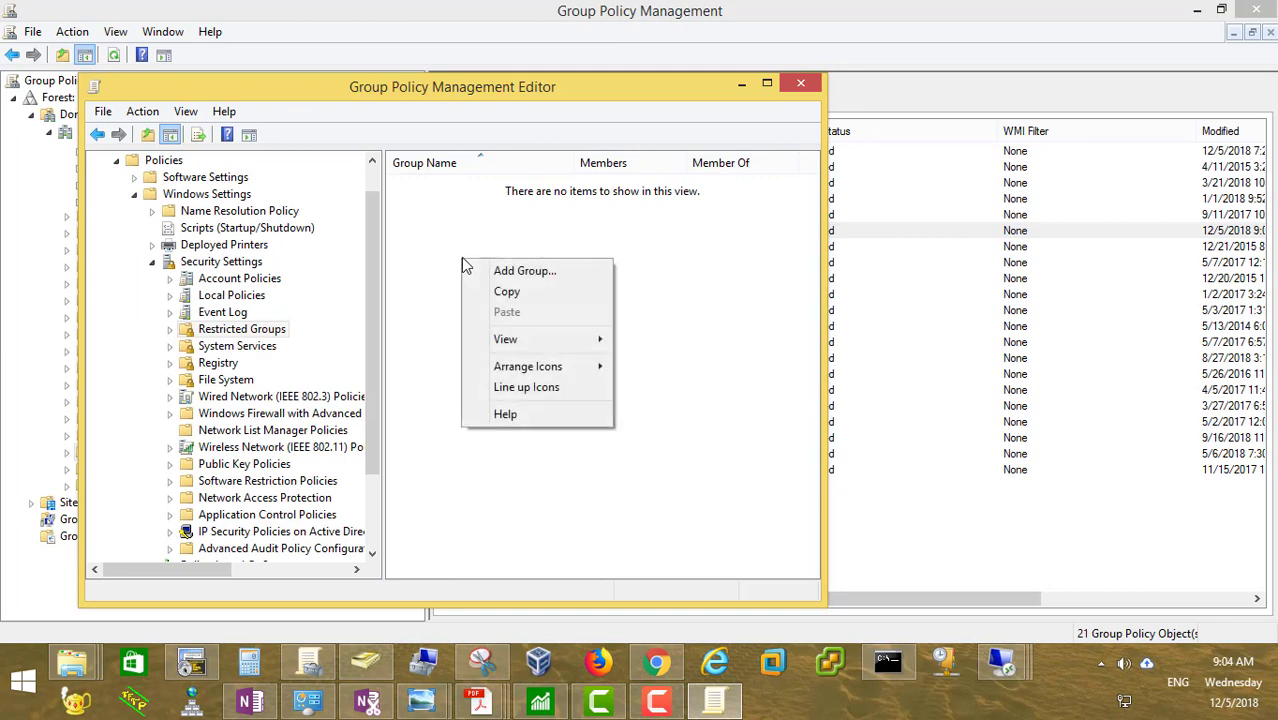
left_click(550, 270)
left_click(556, 330)
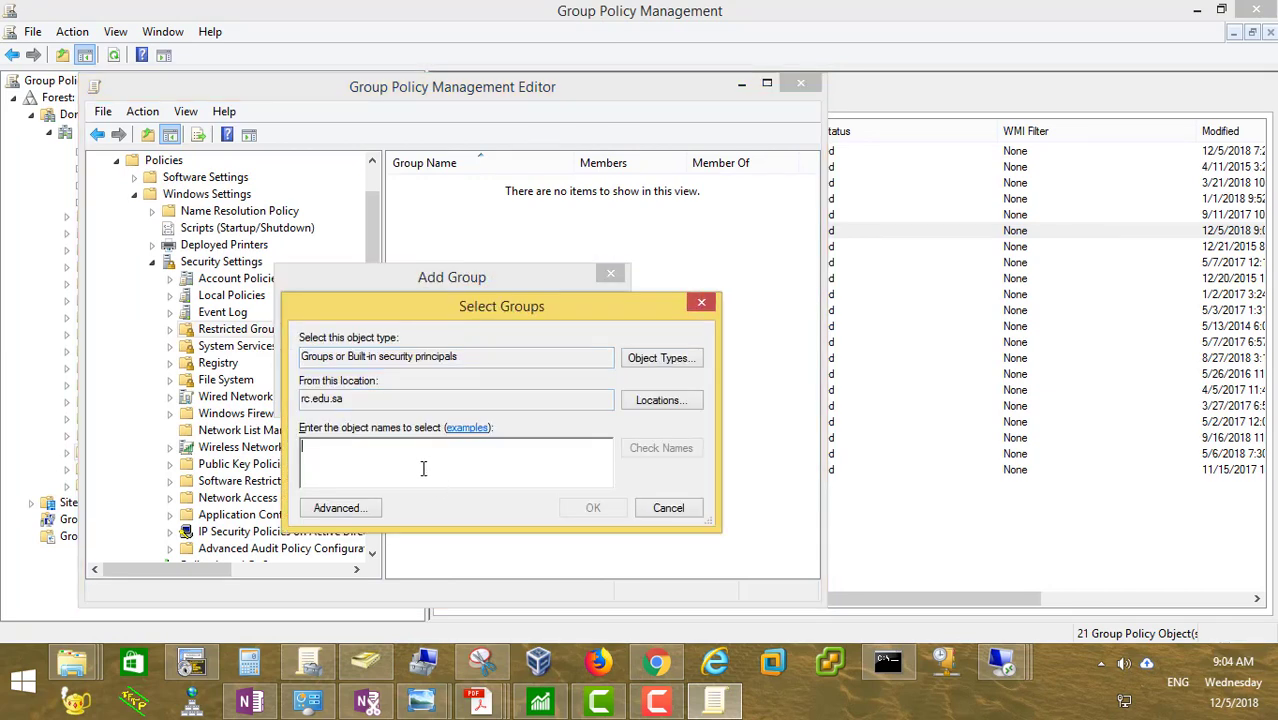
type("admins")
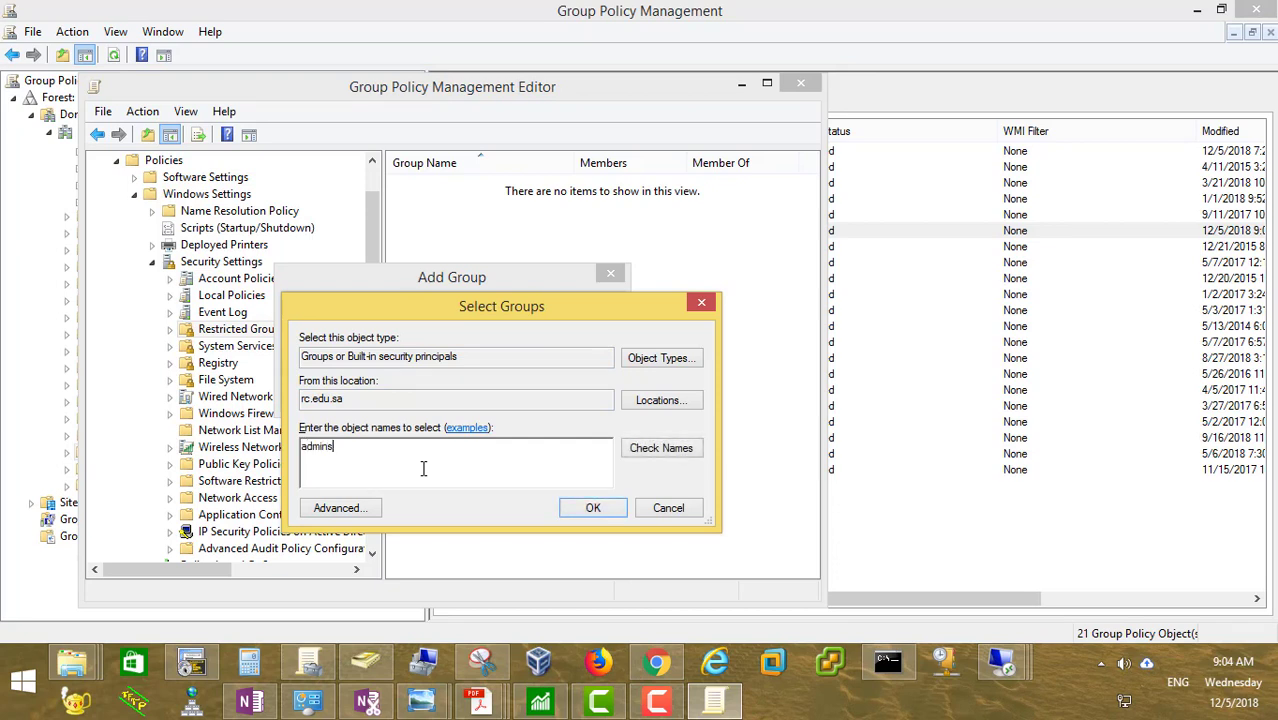
type("2")
left_click(600, 510)
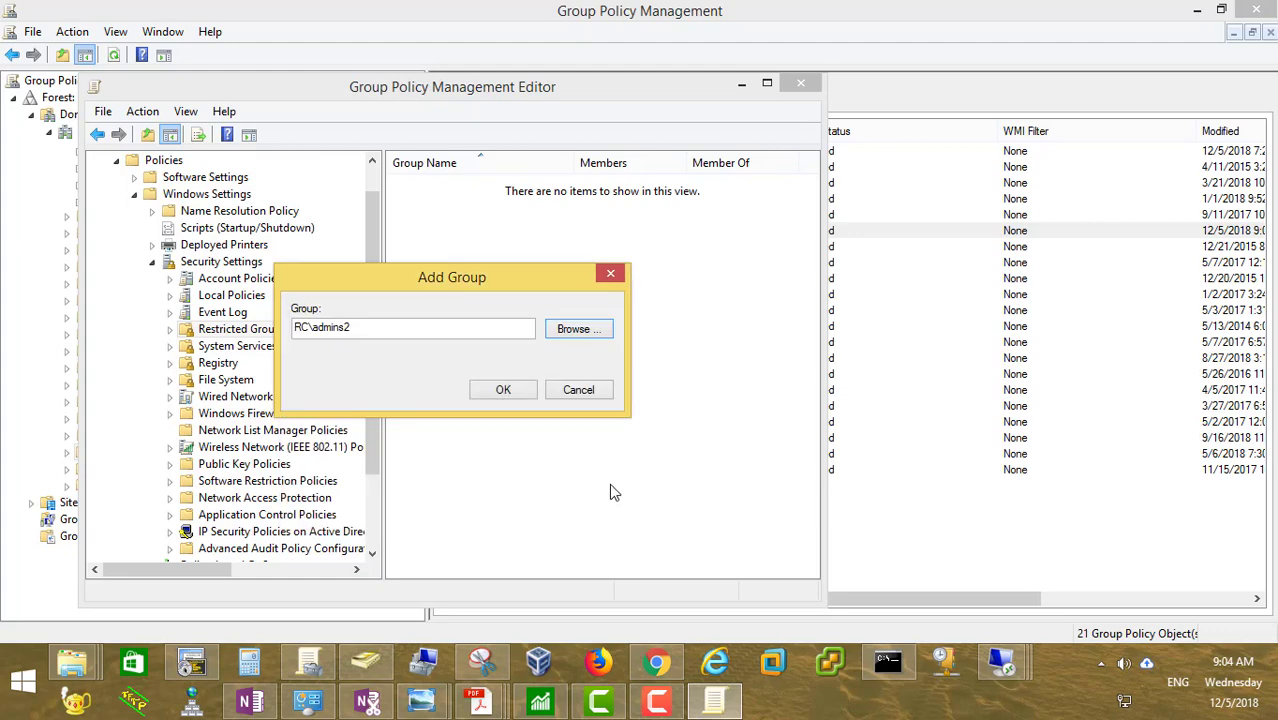
left_click(503, 389)
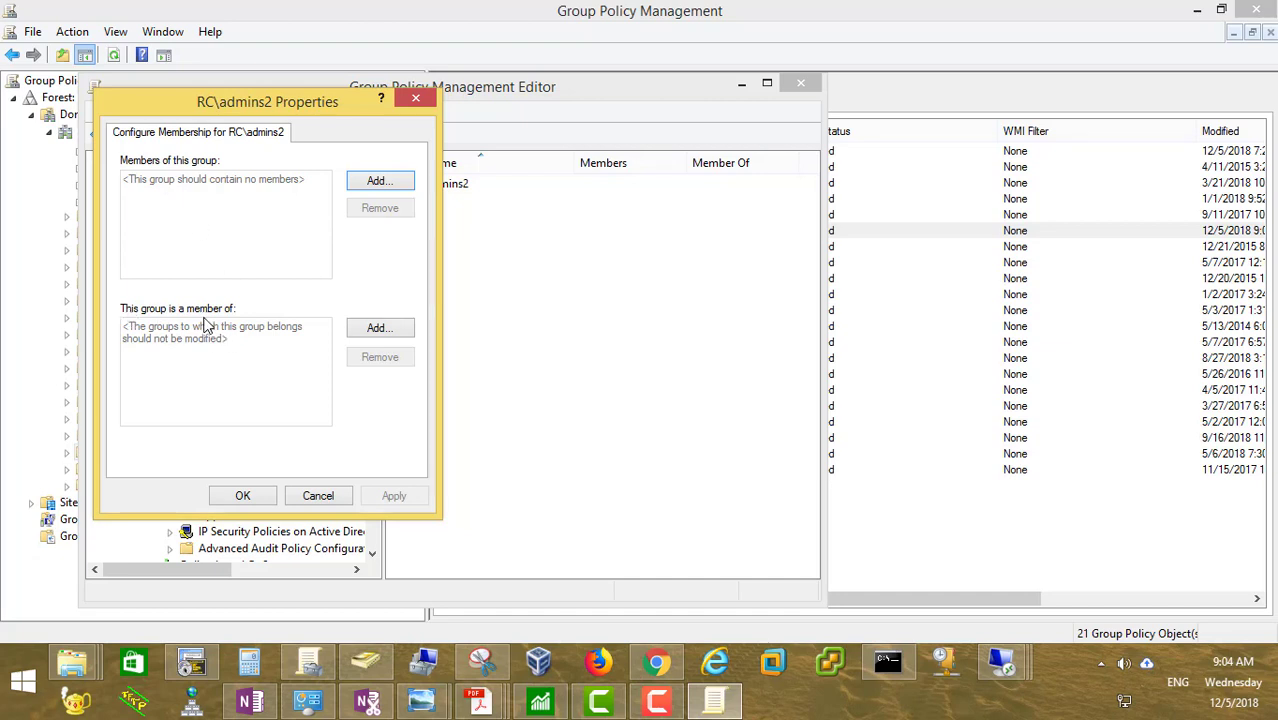
Step: Make the restricted group admins2 a member of the Administrators group and apply the membership
left_click(384, 331)
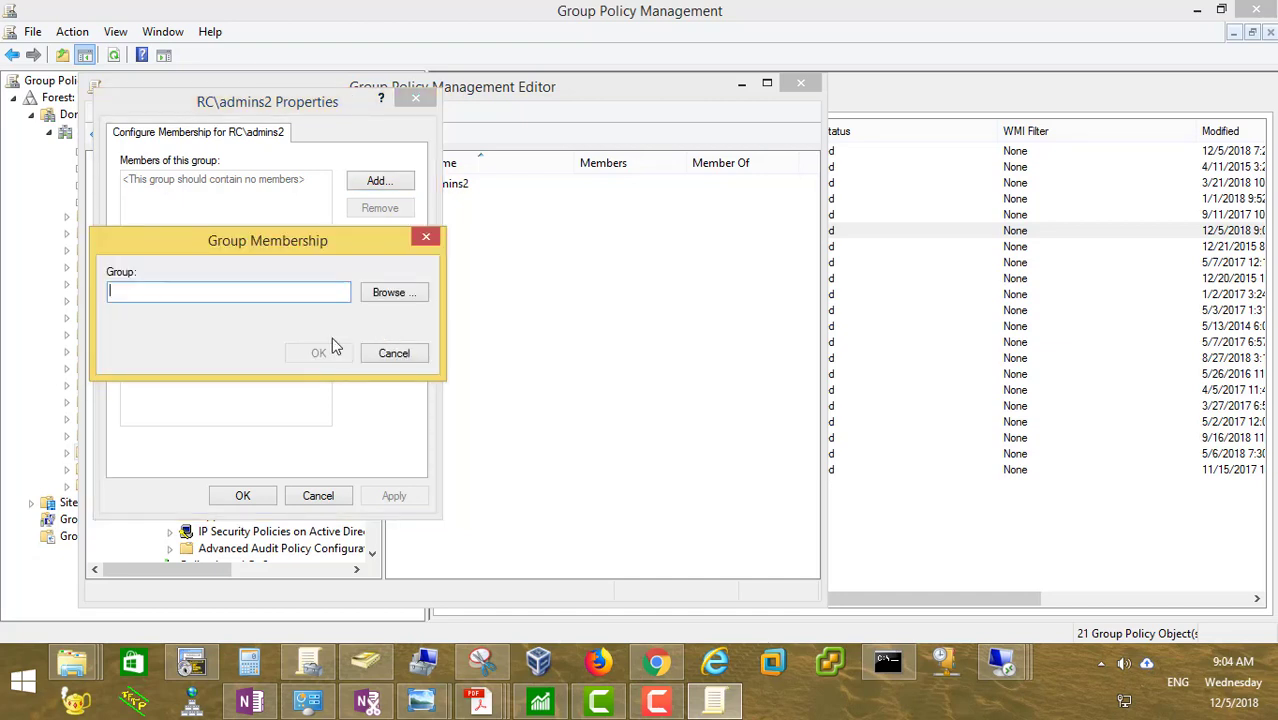
left_click(376, 298)
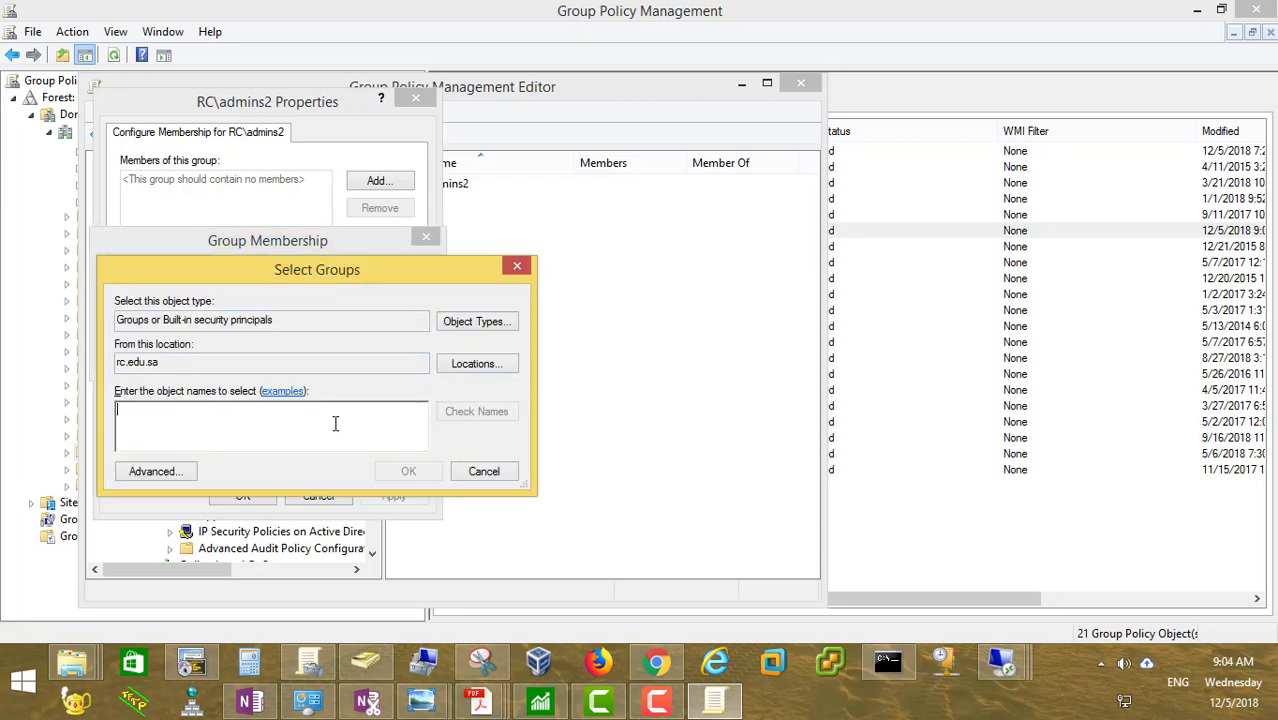
type("adminis")
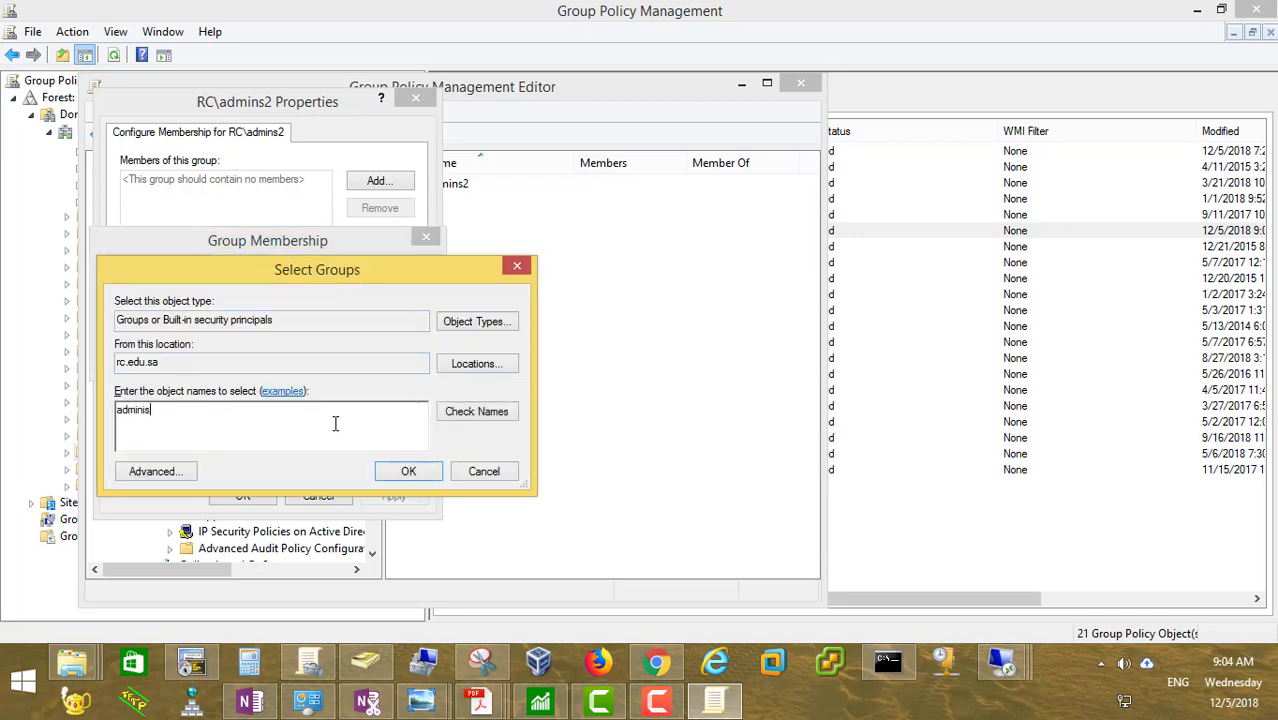
key("Return")
left_click(311, 356)
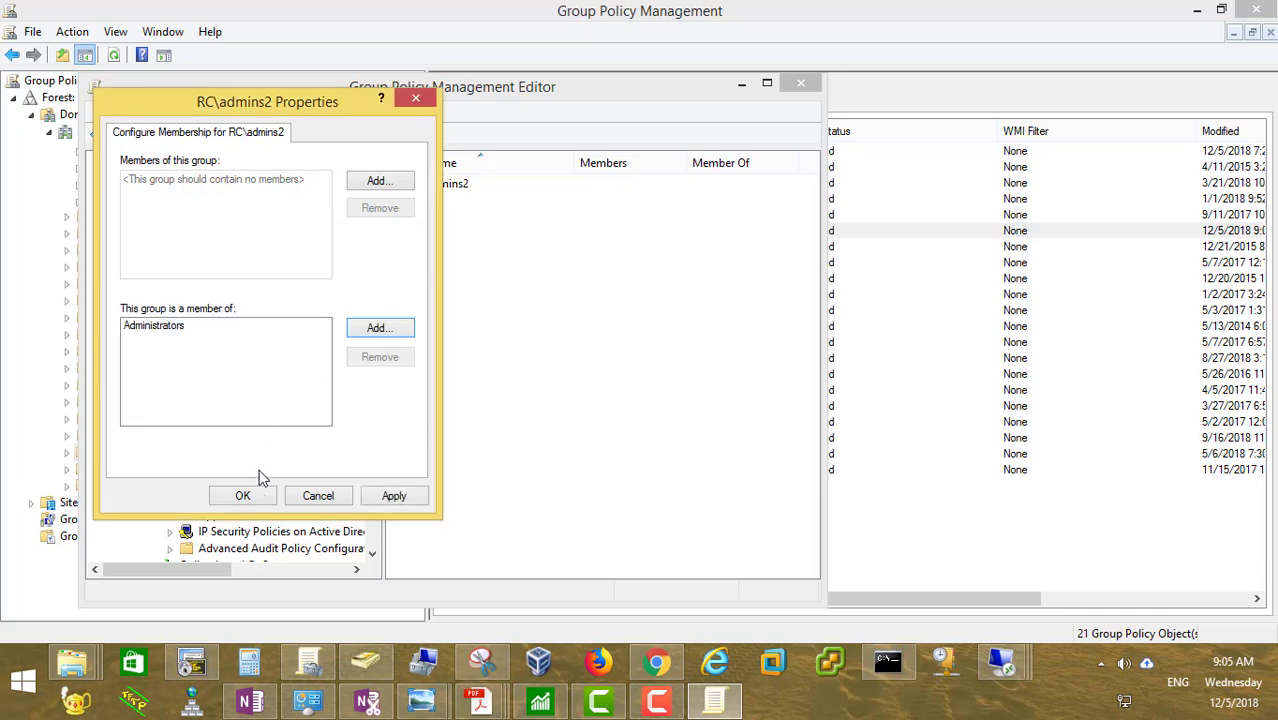
left_click(393, 495)
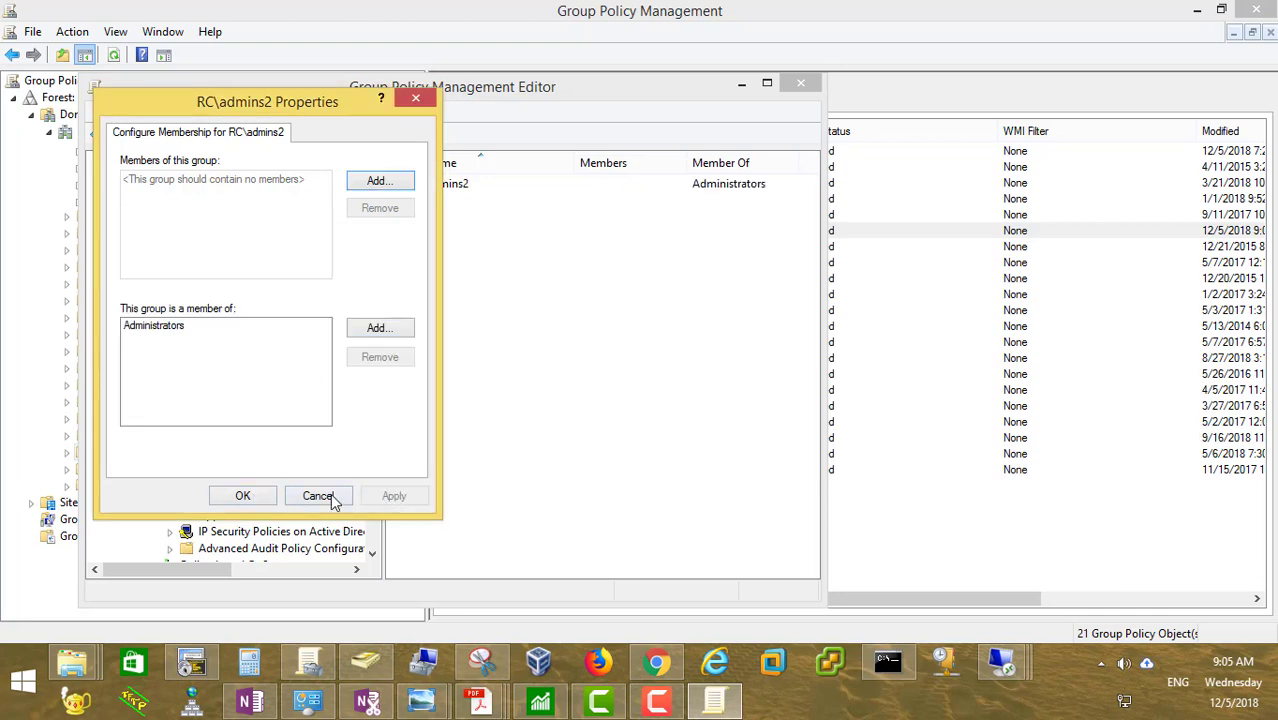
Step: Accept the admins2 membership settings, close the policy editor and select the DeskTop organizational unit under SystemAdmin
left_click(243, 496)
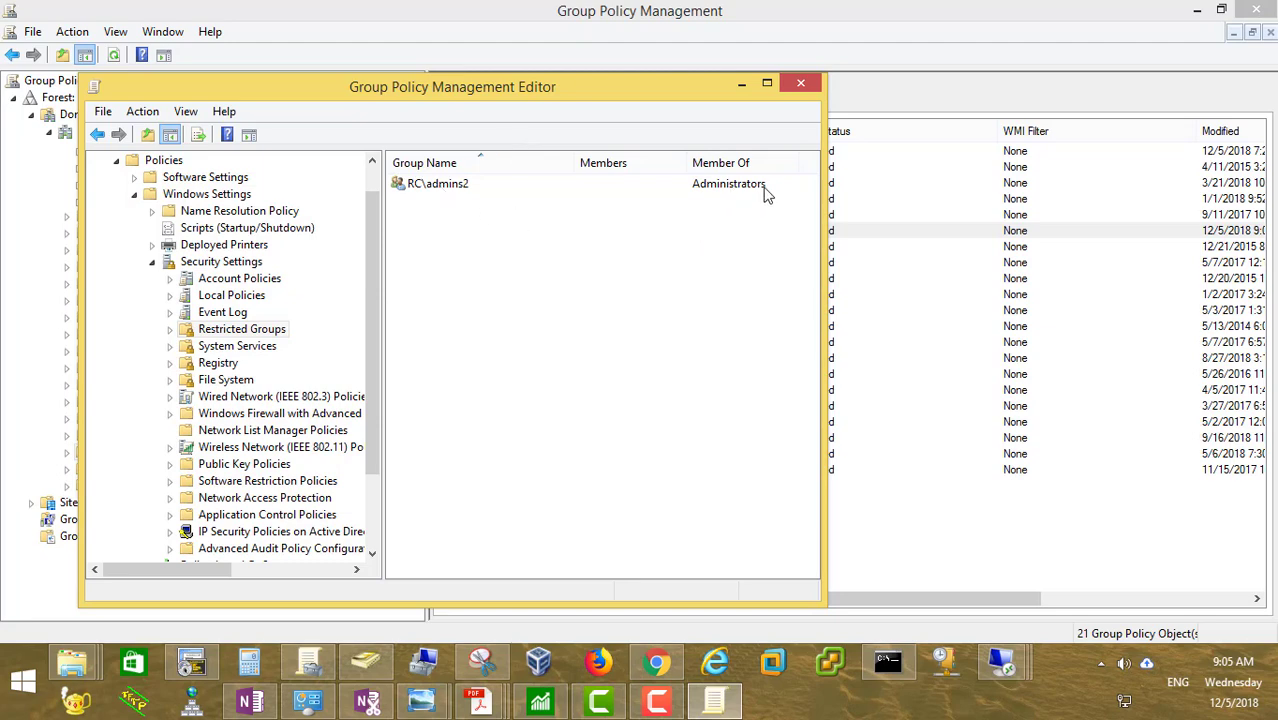
left_click(800, 84)
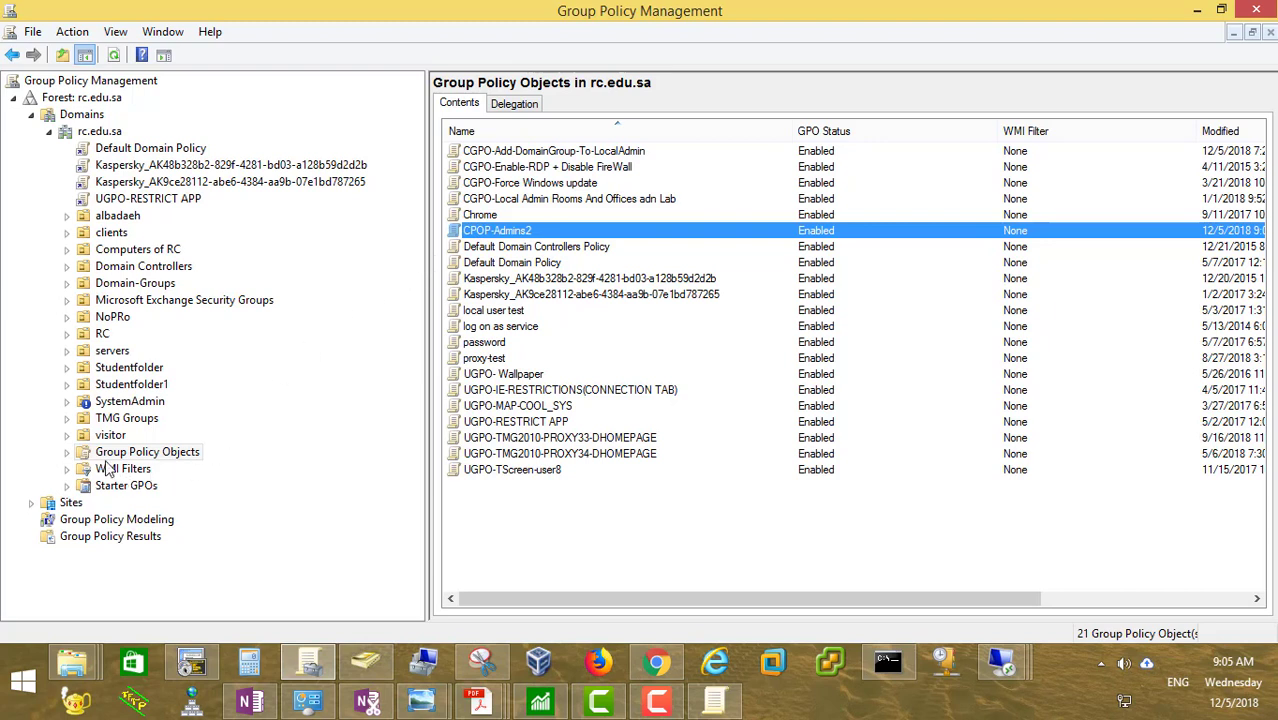
left_click(124, 402)
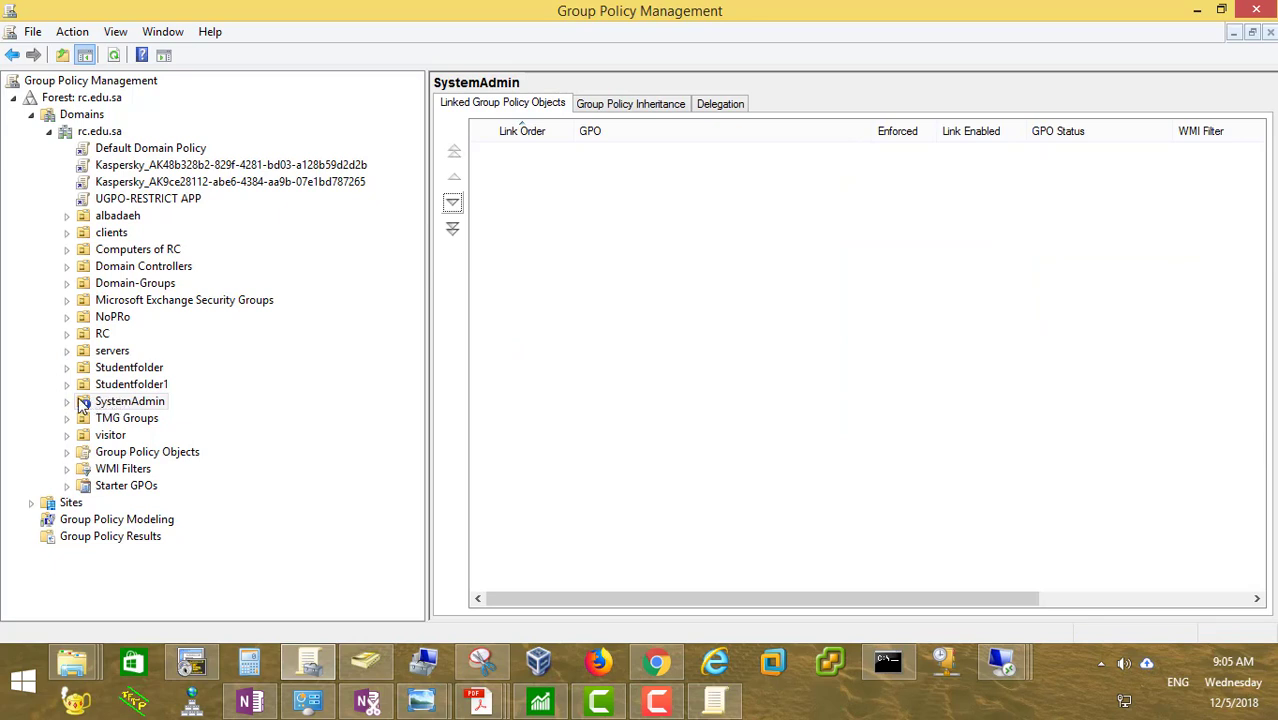
left_click(67, 401)
left_click(136, 420)
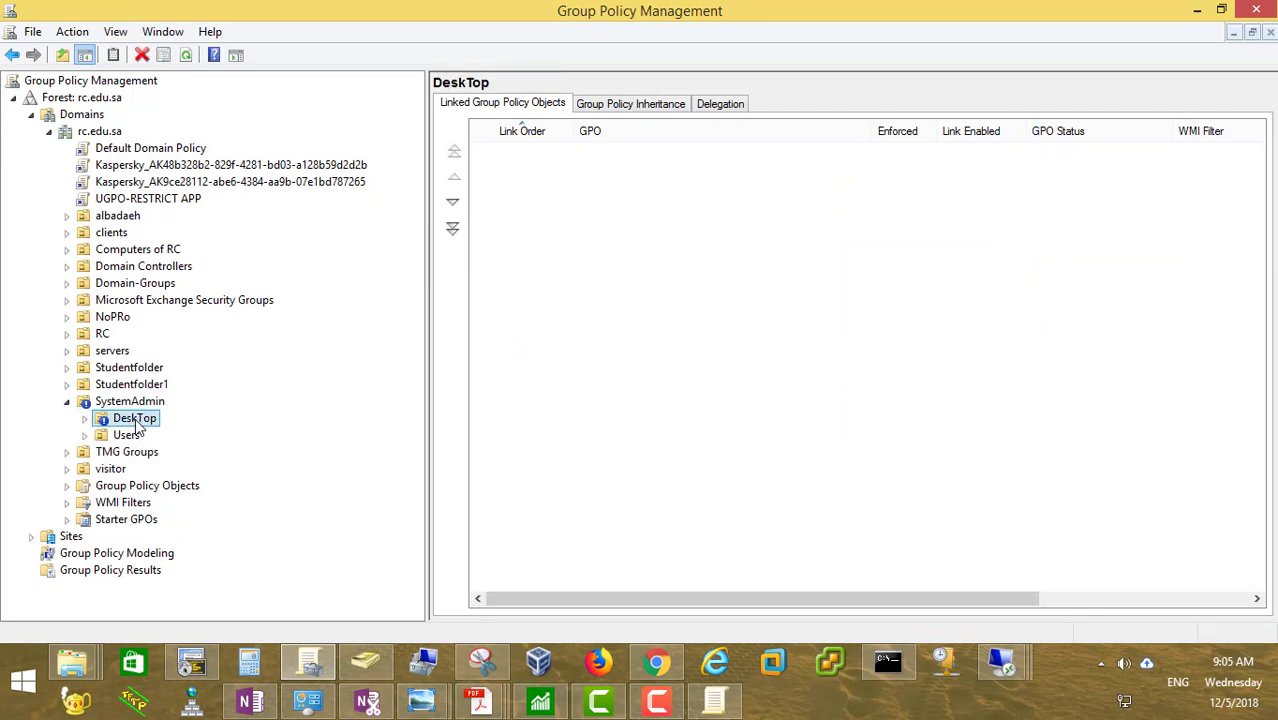
right_click(139, 426)
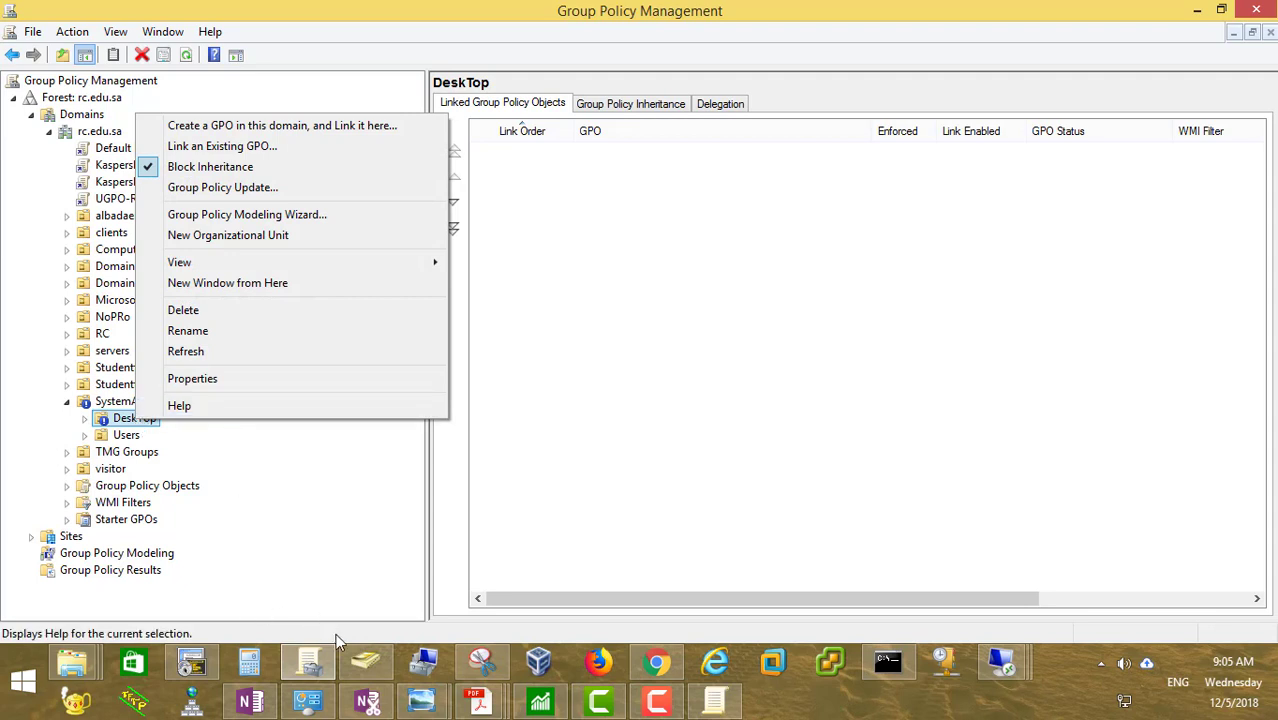
Step: Switch to Computer Management and examine the members of the local Administrators group without changing them
left_click(420, 666)
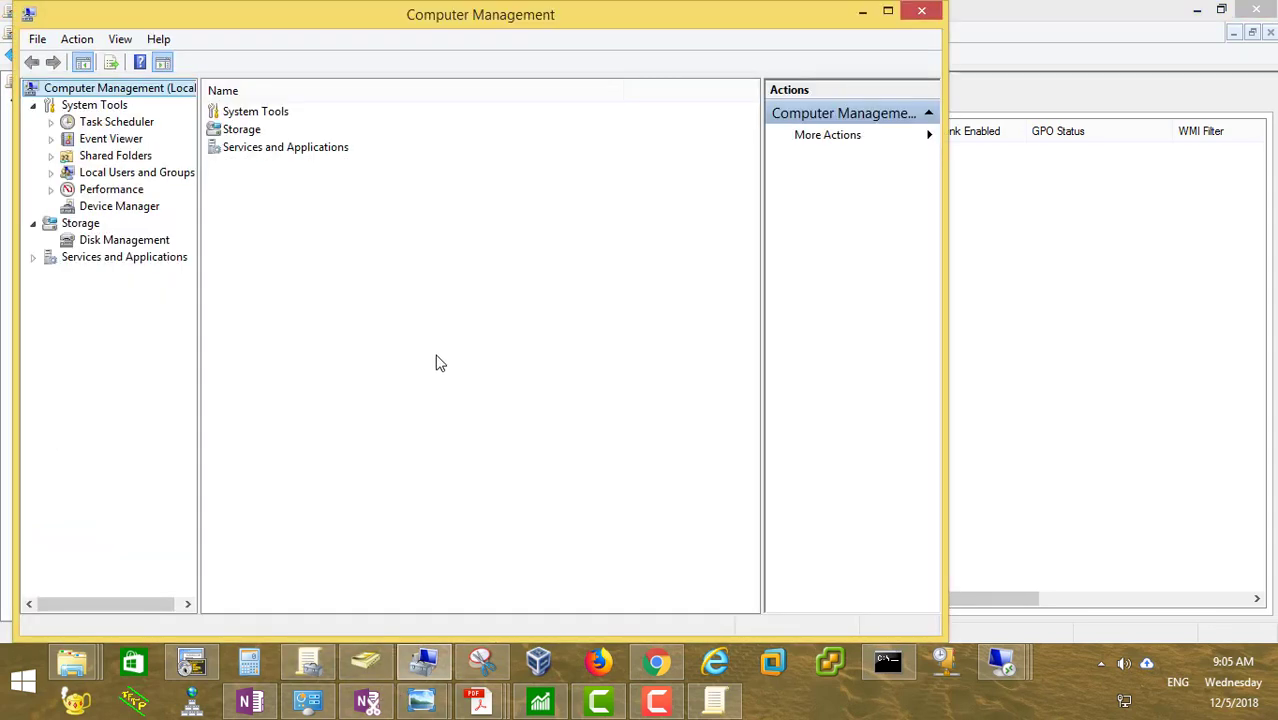
left_click(50, 173)
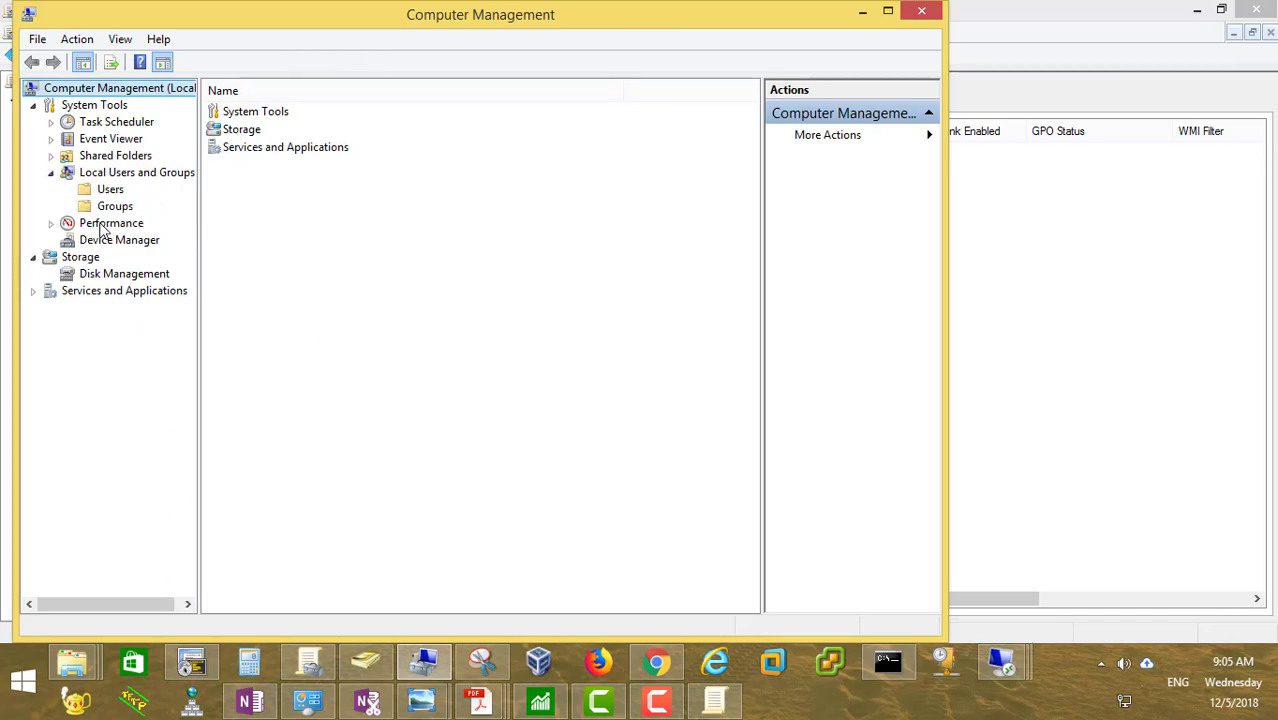
left_click(110, 196)
left_click(115, 206)
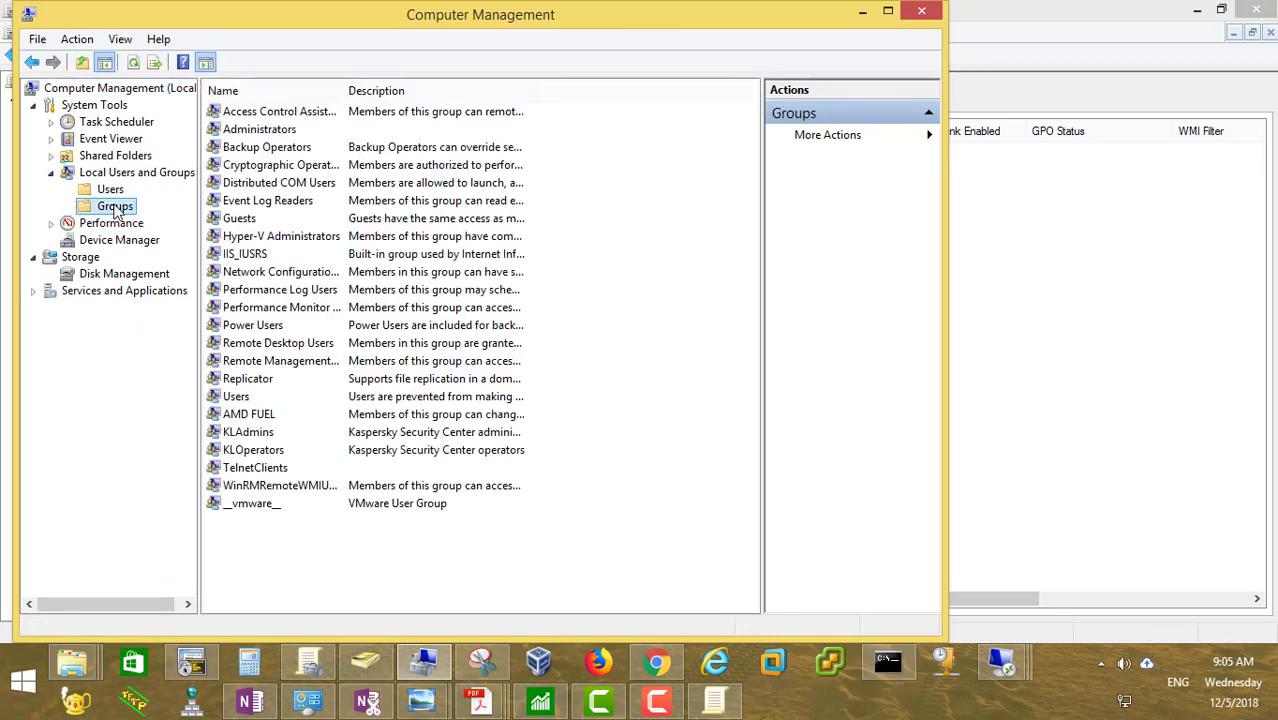
double_click(288, 131)
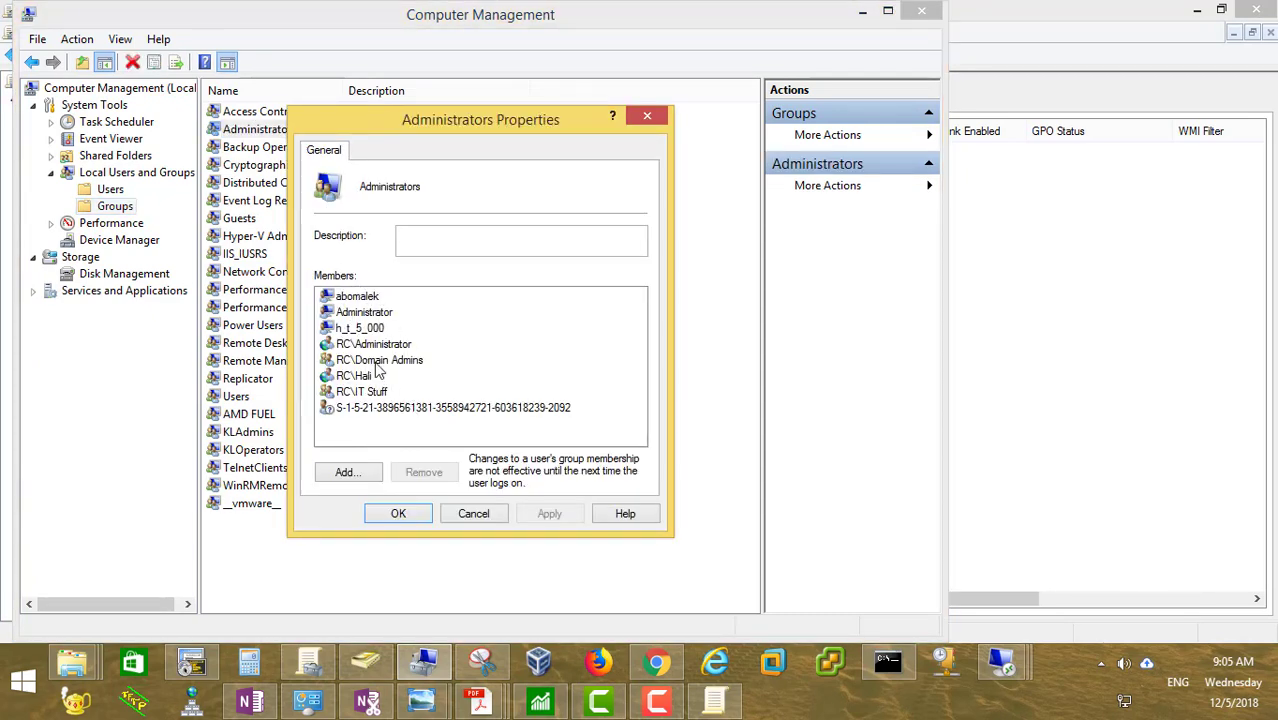
left_click(474, 514)
left_click(561, 541)
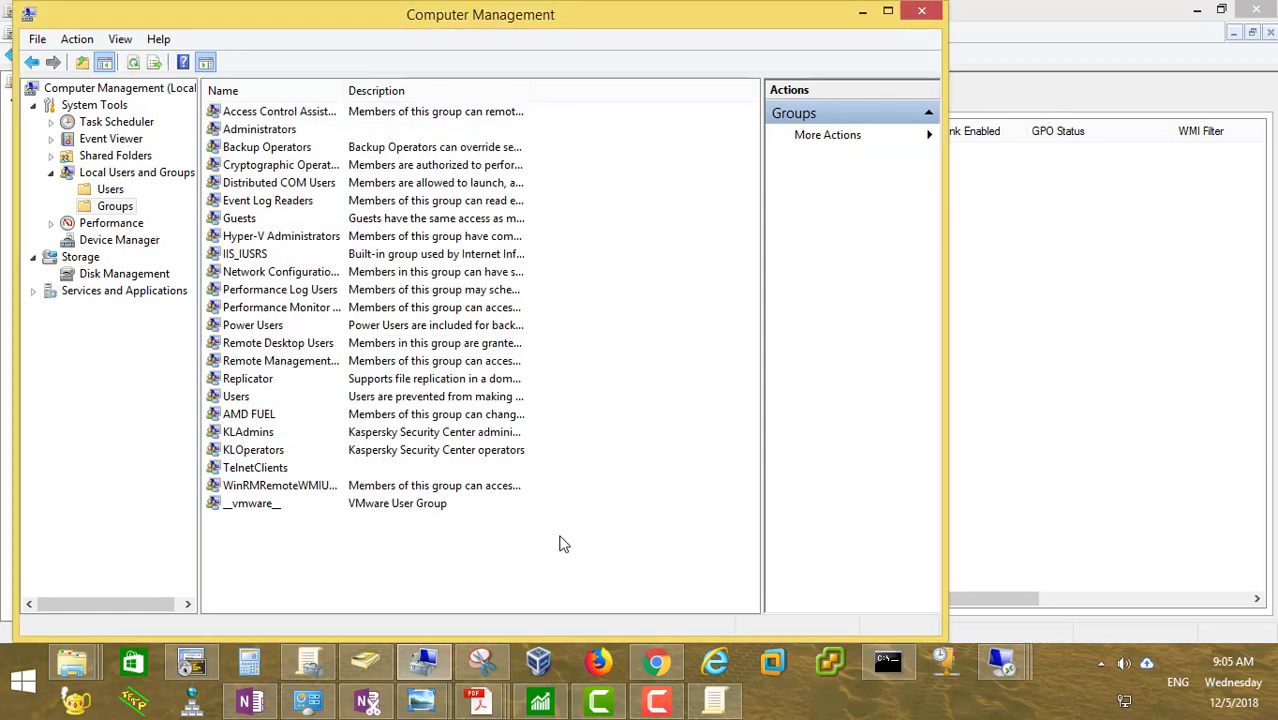
left_click(862, 14)
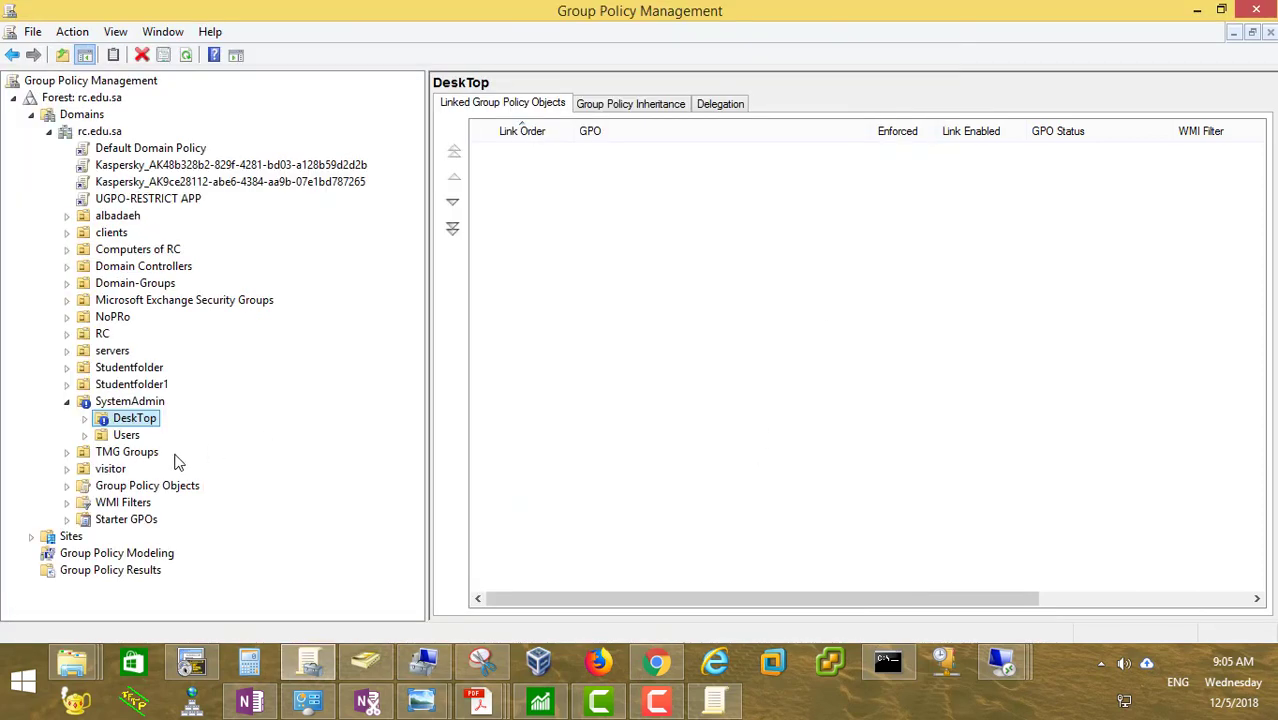
Step: Link the existing CPOP-Admins2 Group Policy Object to the DeskTop organizational unit under SystemAdmin
right_click(137, 422)
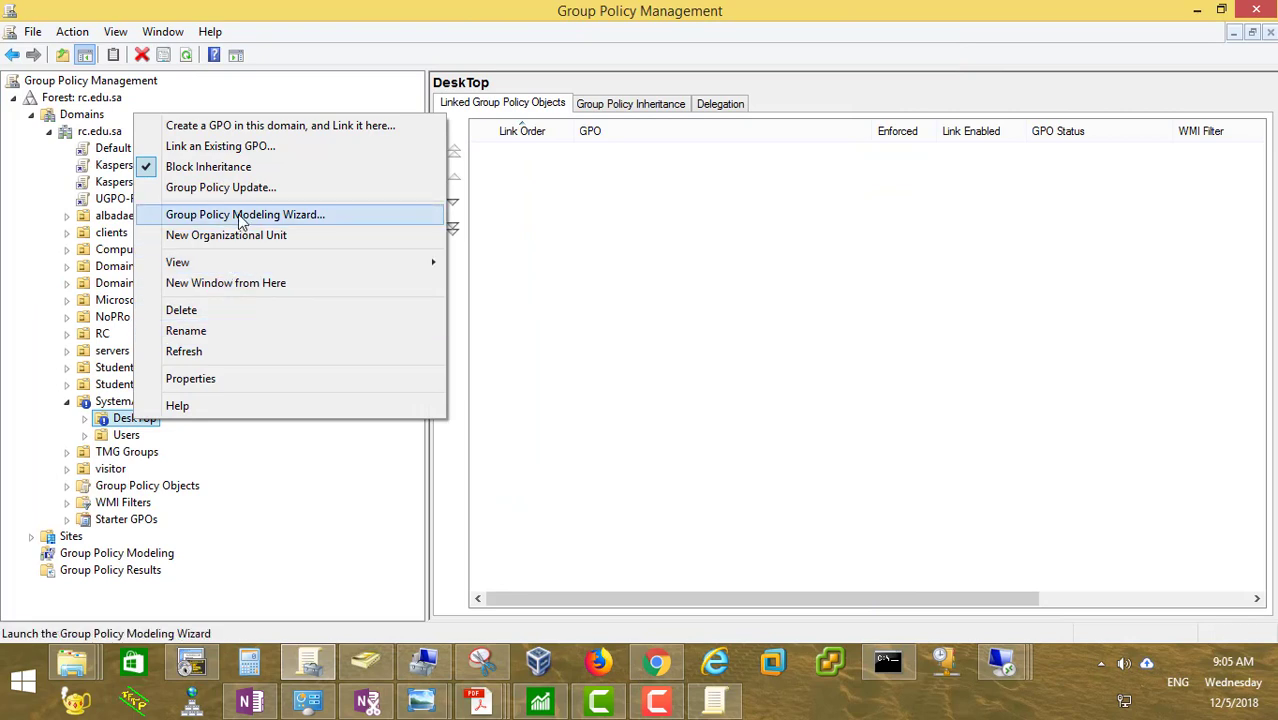
left_click(238, 150)
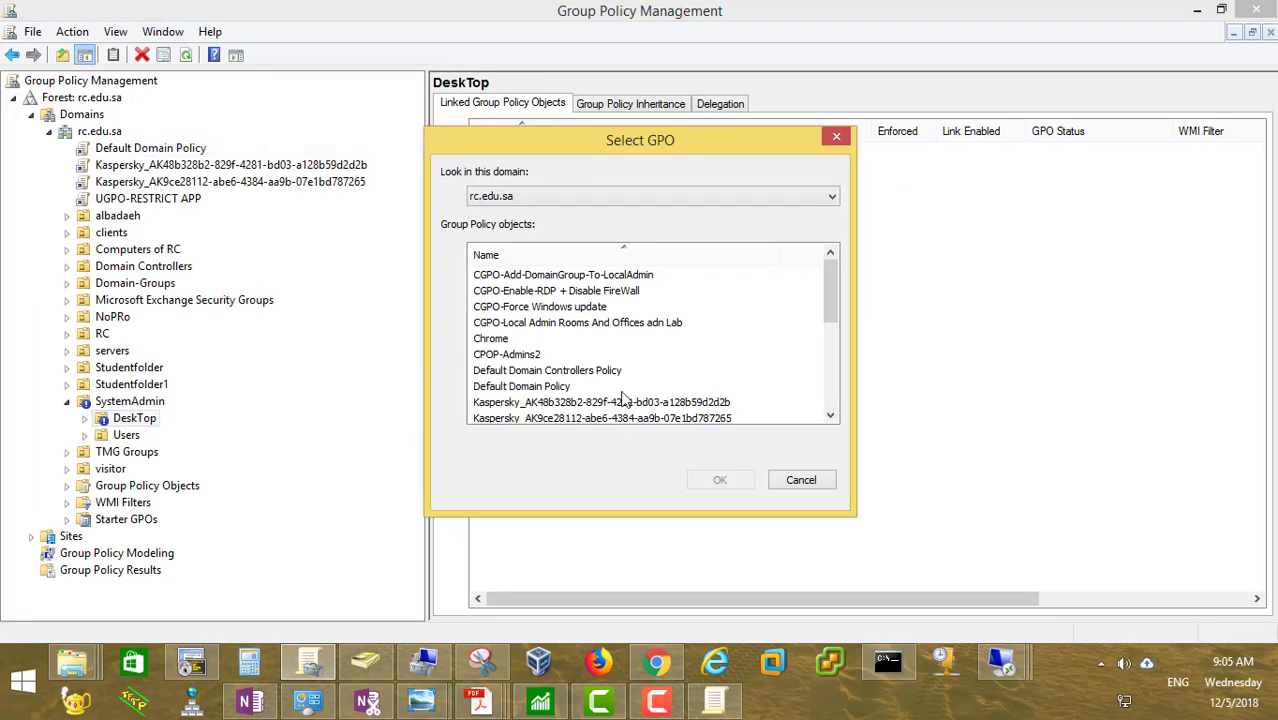
left_click(530, 355)
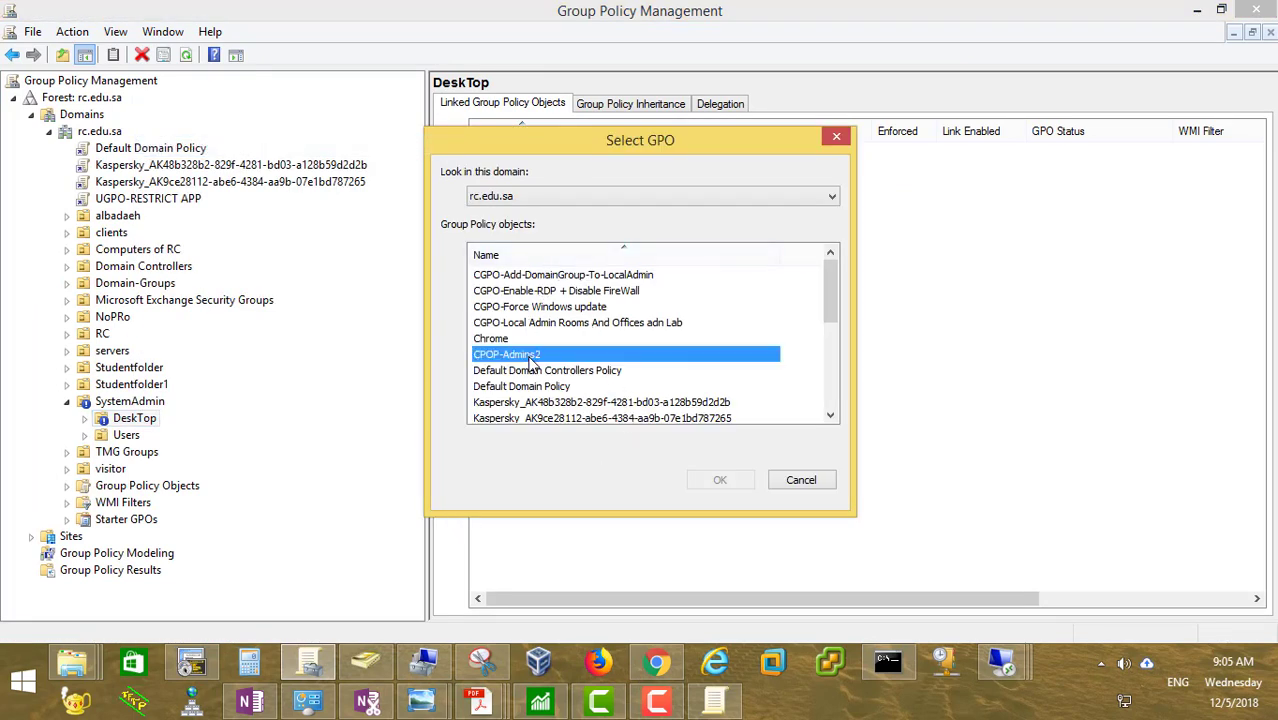
left_click(720, 481)
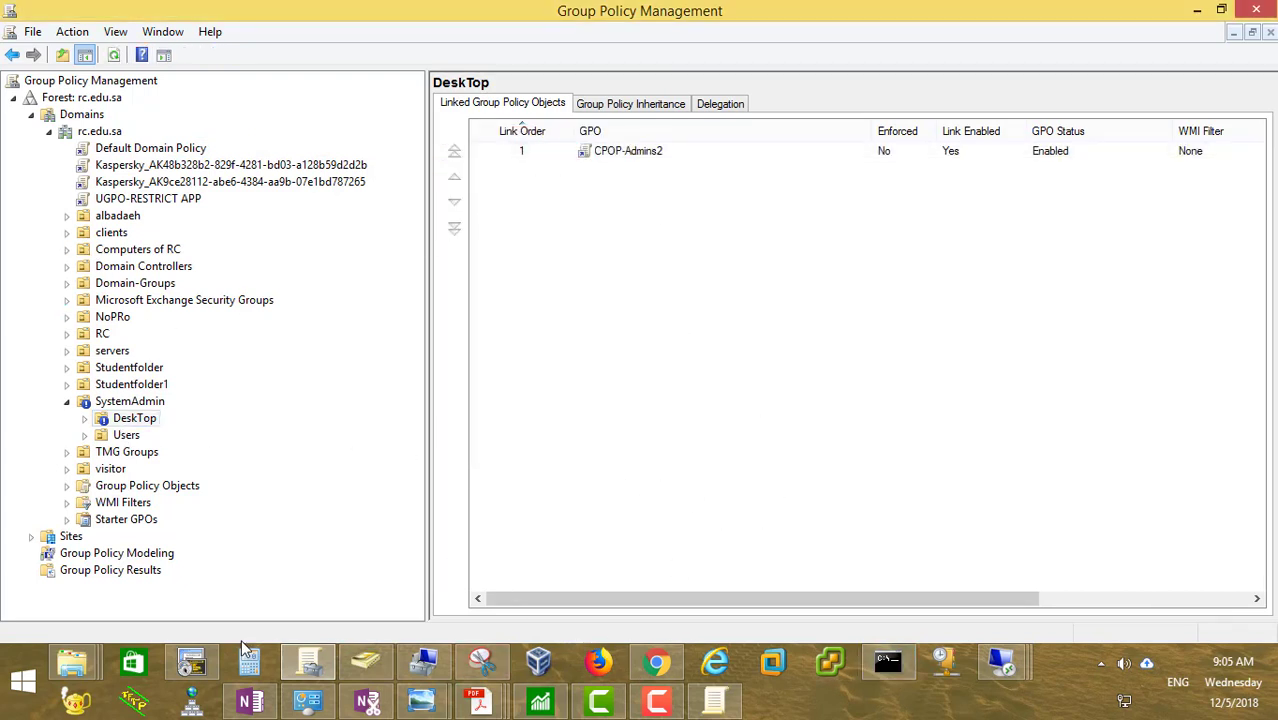
Step: Switch to Active Directory Users and Computers and check SystemAdmin's DeskTop organizational unit for the computer ADMIN5
left_click(428, 666)
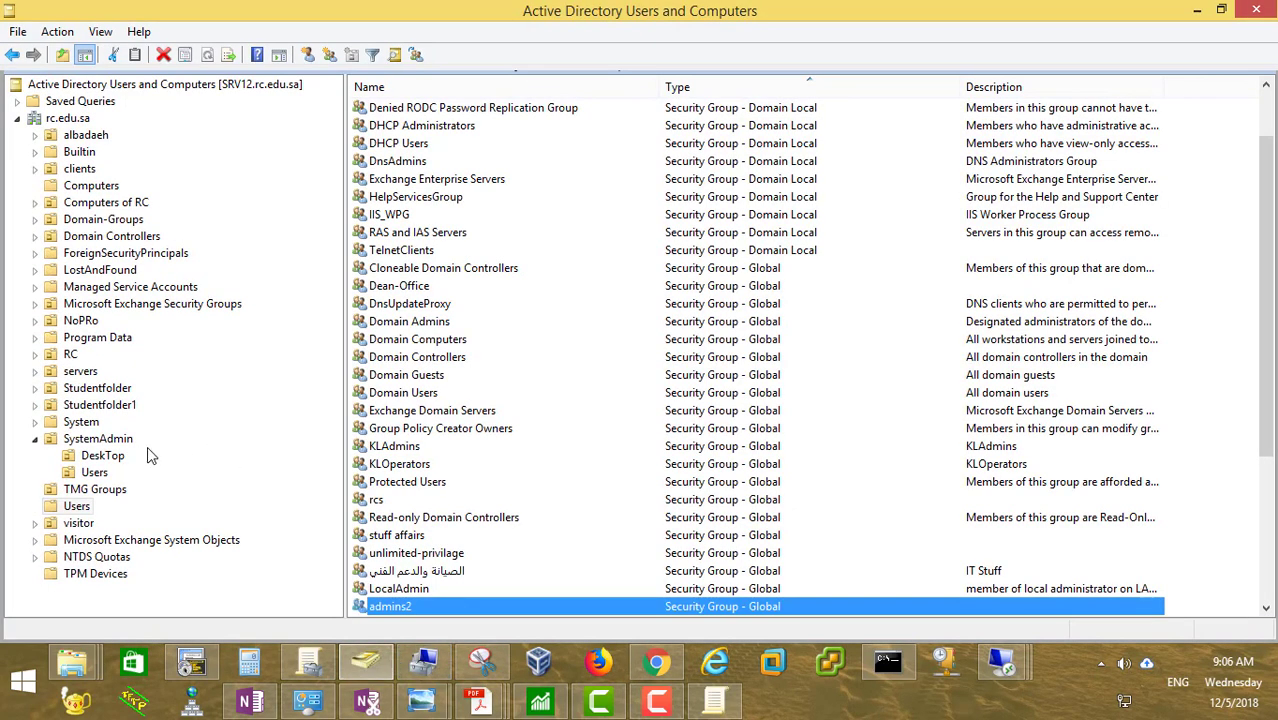
left_click(103, 457)
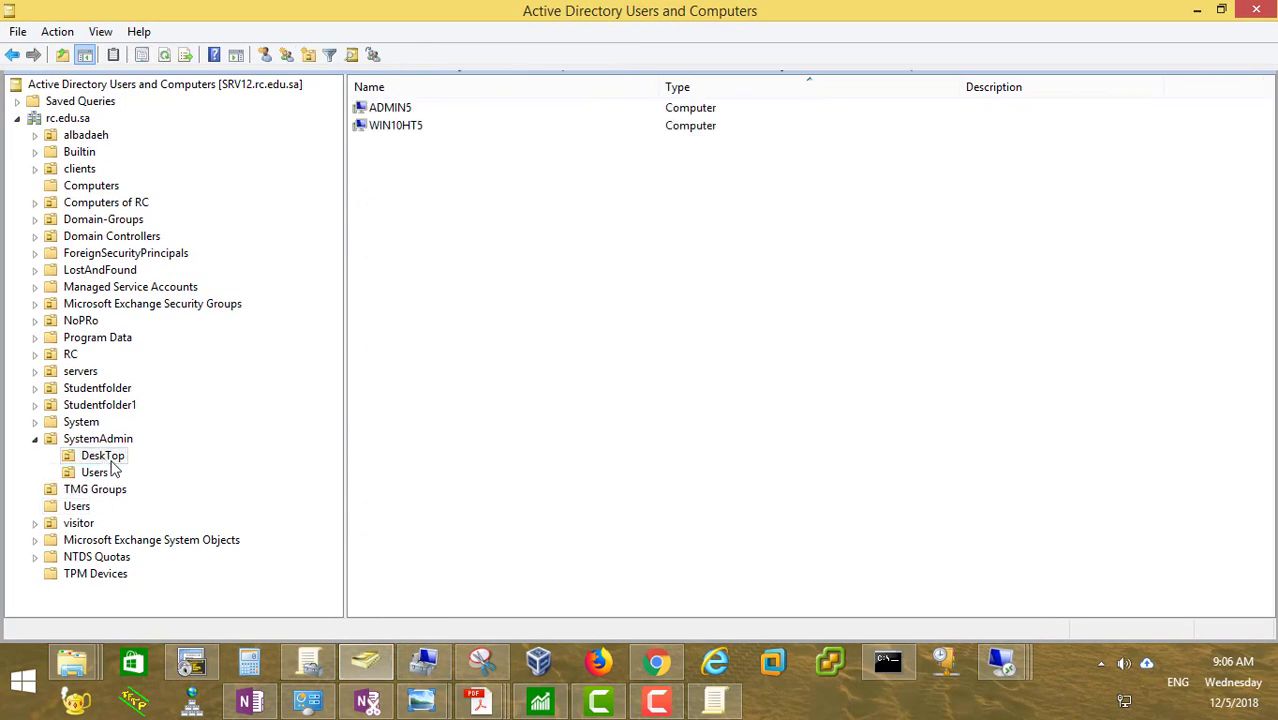
left_click(380, 108)
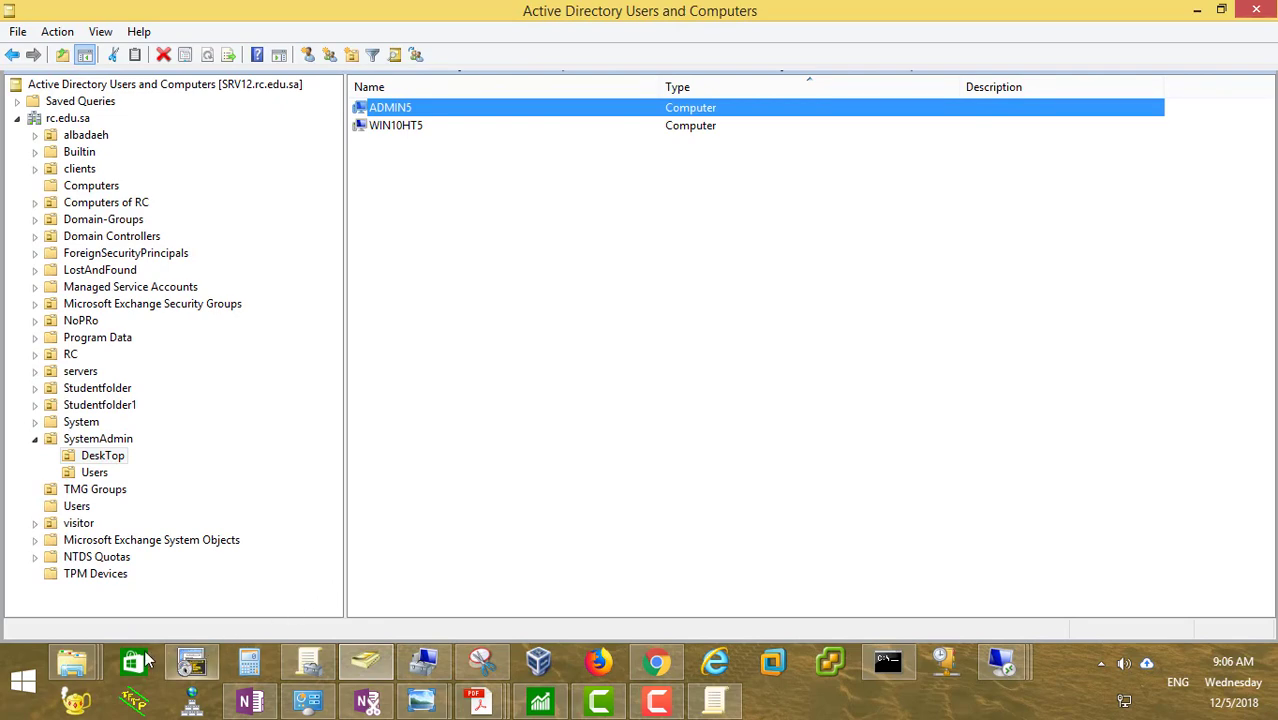
Step: Switch to Computer Management and check the local Administrators group's members again before refreshing the policy
left_click(422, 672)
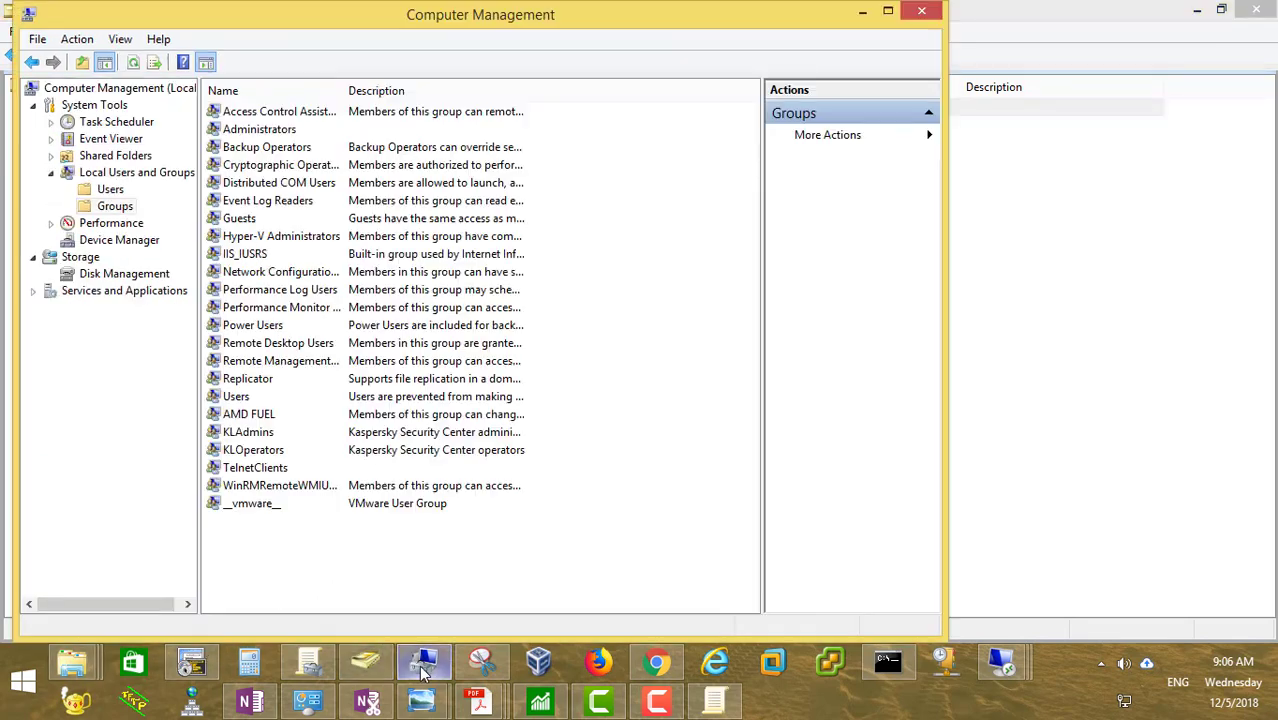
left_click(862, 13)
left_click(423, 661)
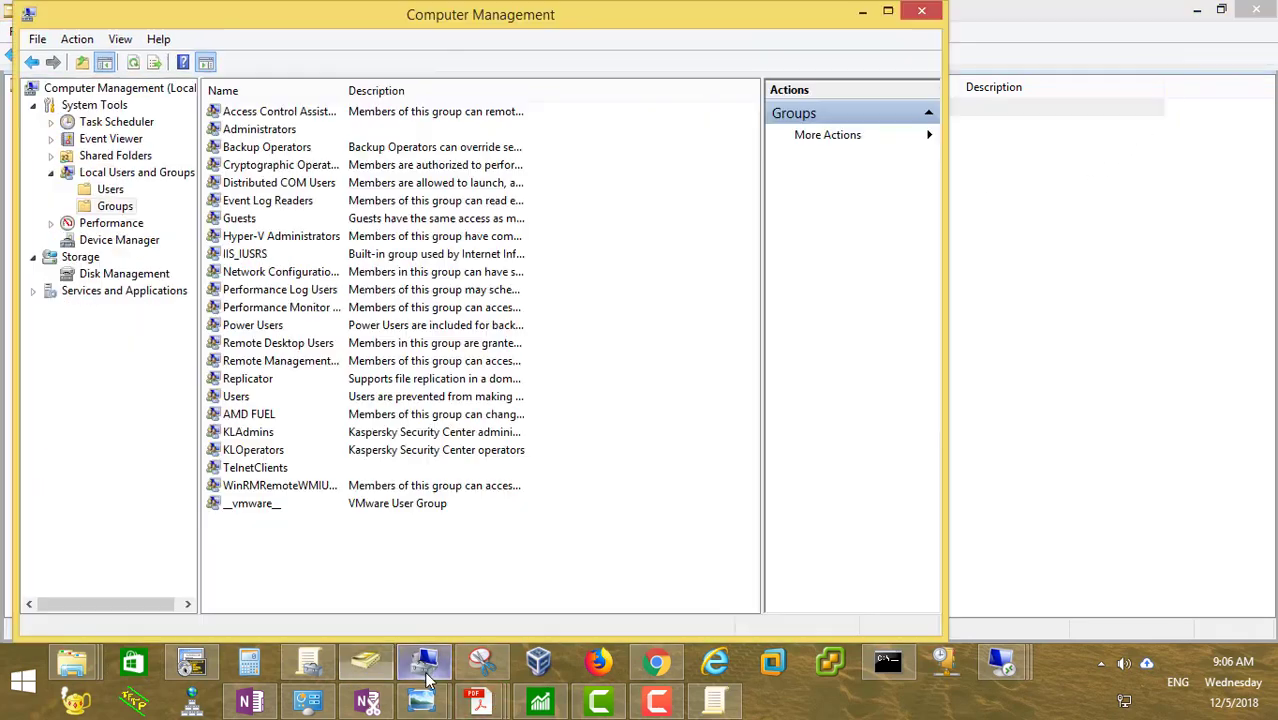
left_click(110, 190)
left_click(115, 206)
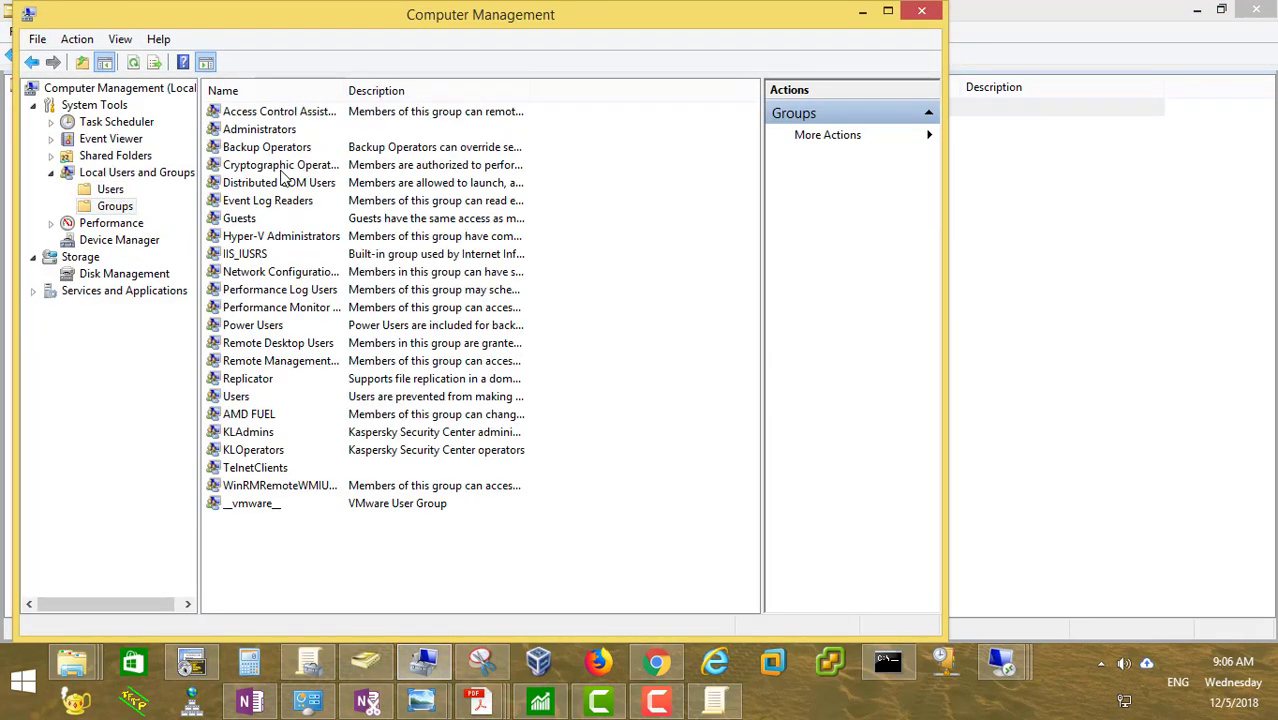
double_click(270, 130)
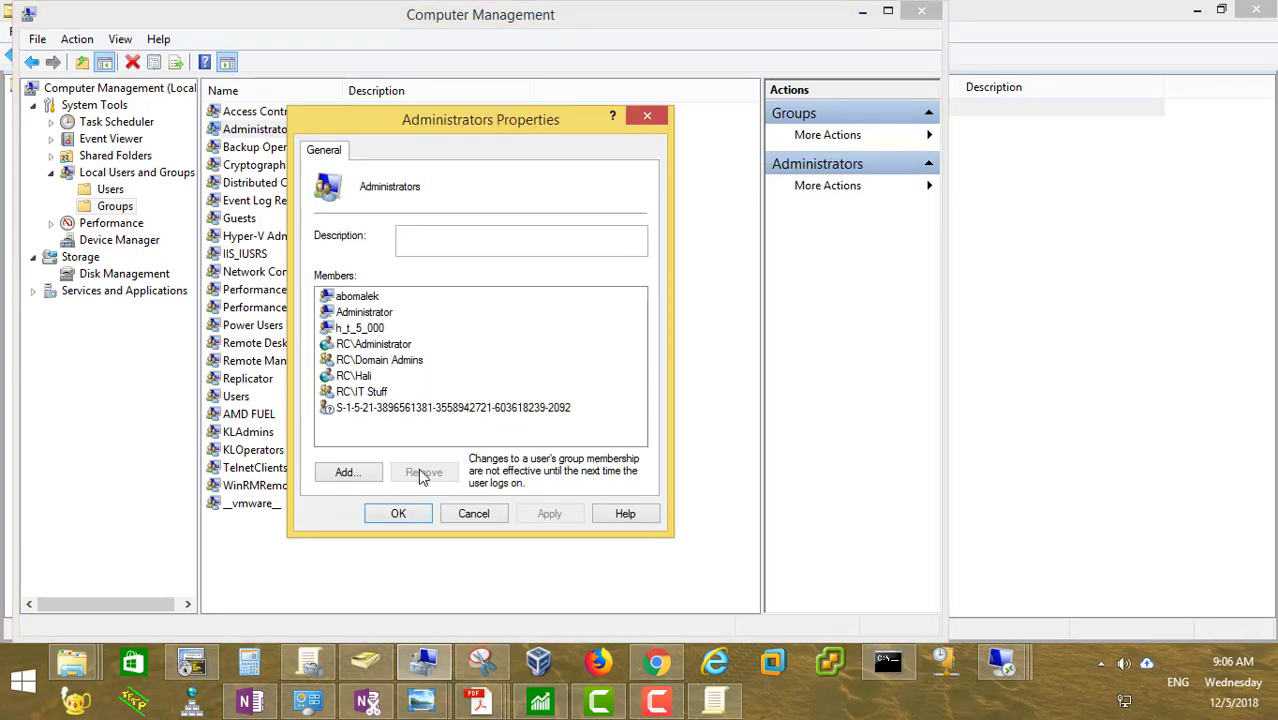
key("Escape")
left_click(605, 596)
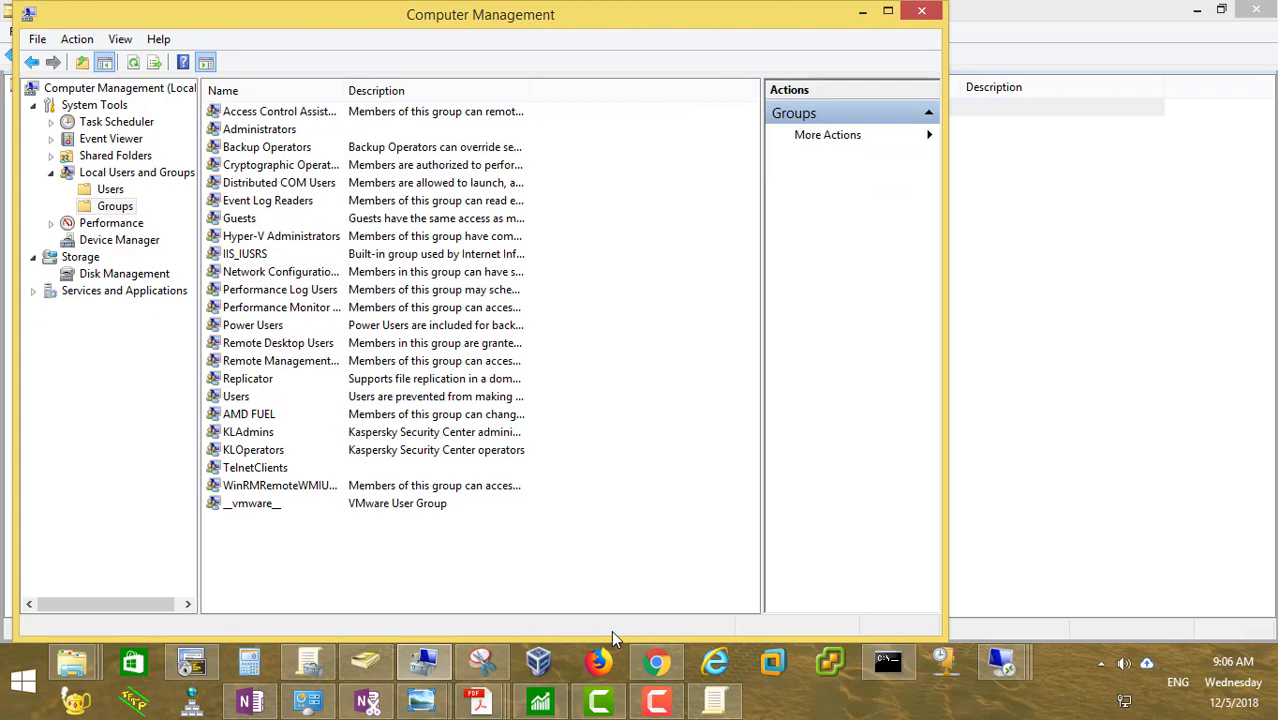
Step: Switch to Command Prompt and force a Group Policy refresh with gpupdate /force
left_click(886, 664)
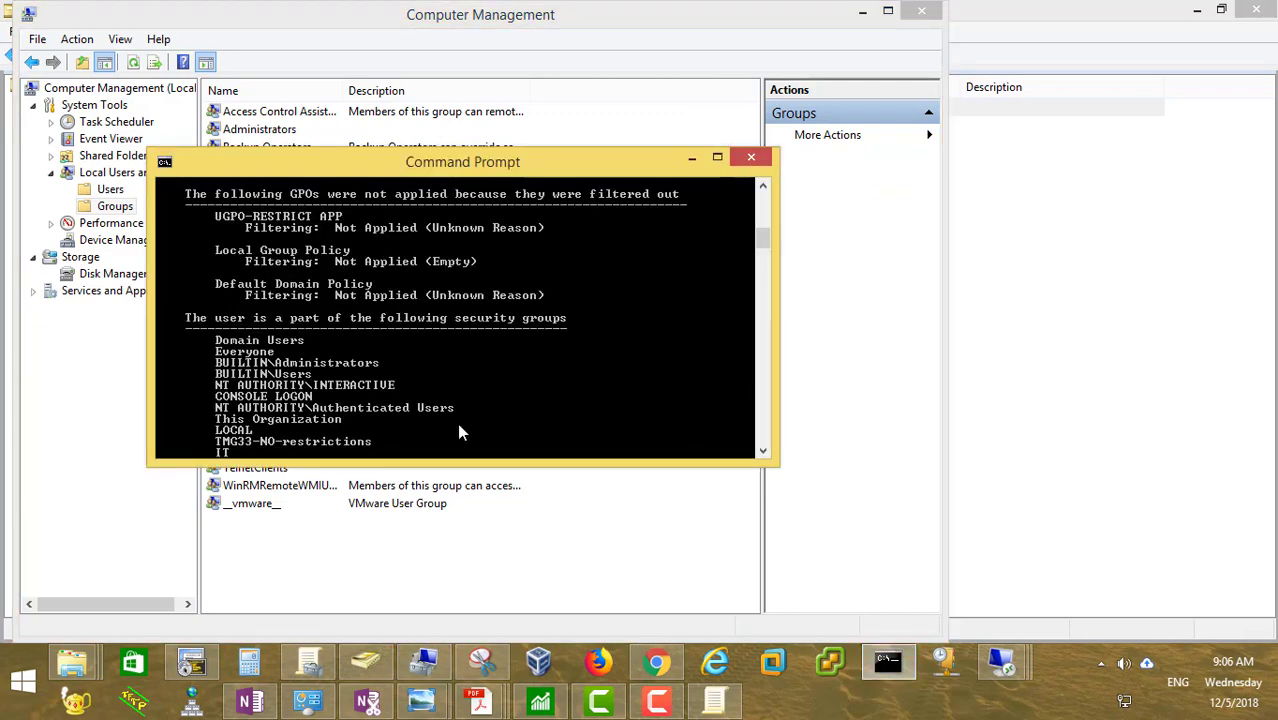
key("Return")
key("Return")
key("Return")
key("Return")
key("Return")
key("Return")
key("Return")
key("Return")
key("Return")
key("Return")
key("Return")
key("Return")
key("Return")
key("Return")
key("Return")
key("Return")
key("Return")
key("Return")
key("Return")
key("Return")
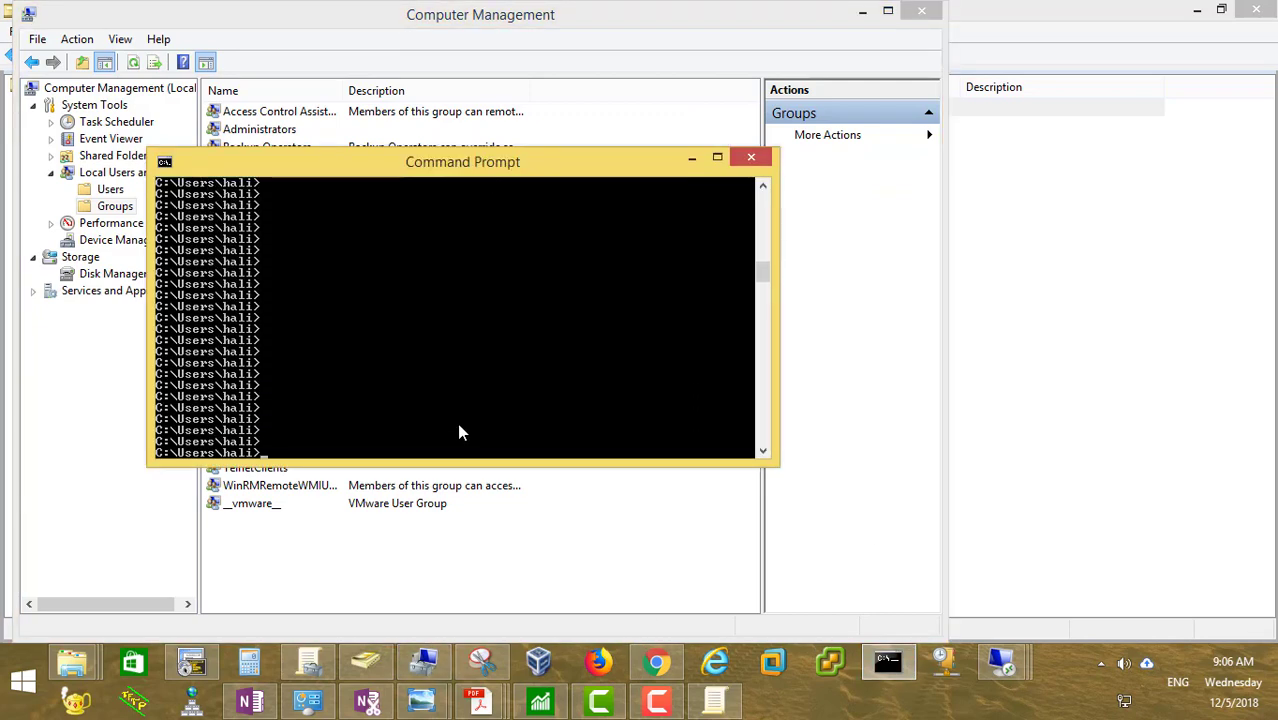
type("gpupdate /force")
key("Return")
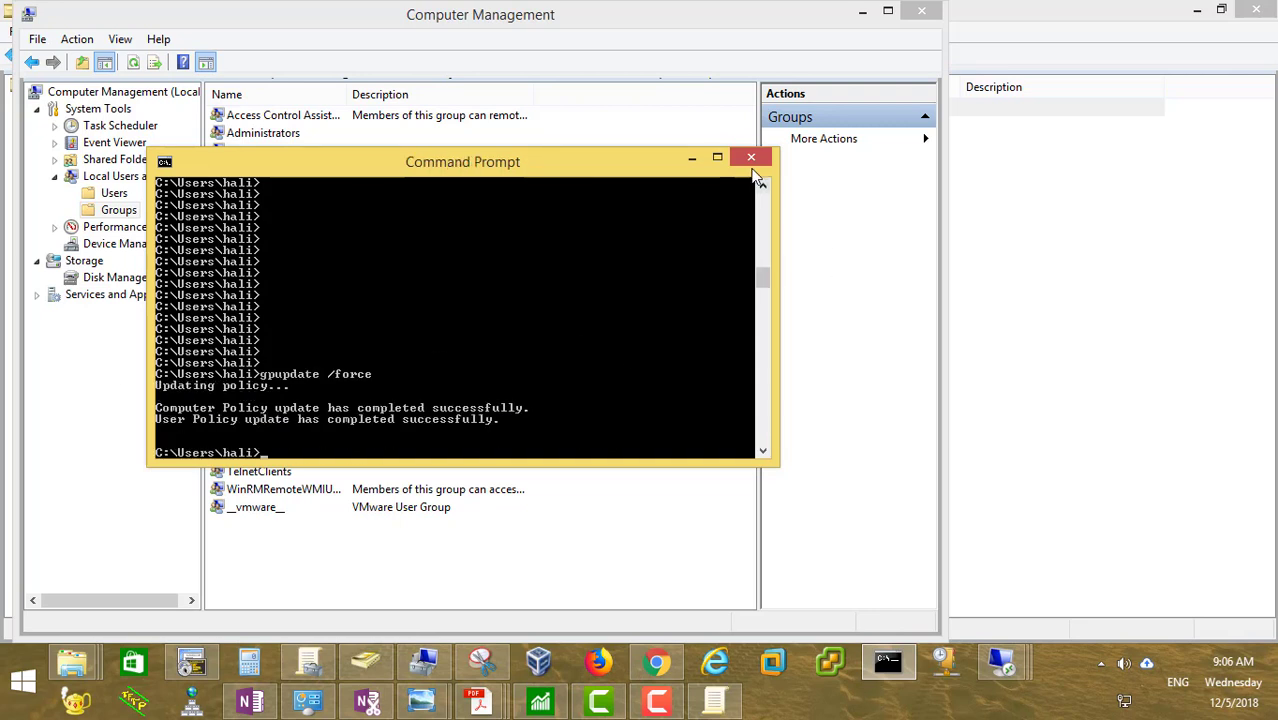
left_click(691, 162)
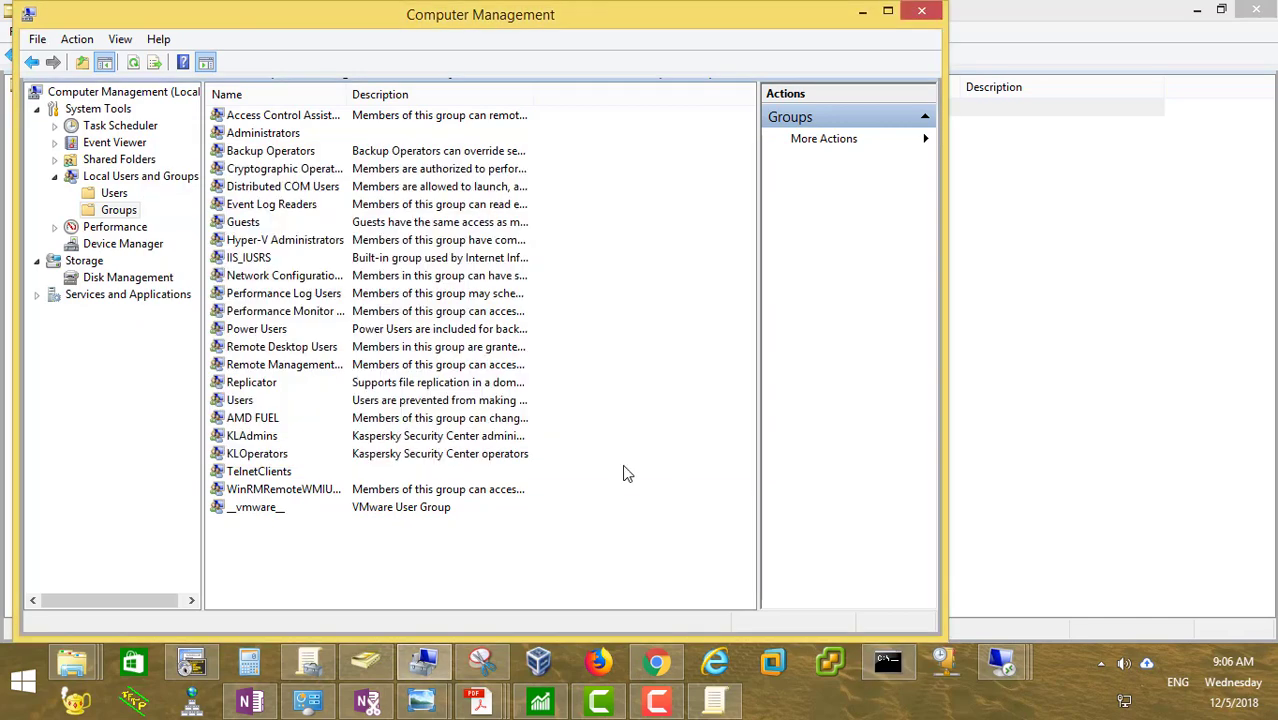
Step: Reopen Computer Management and look for the domain group admins2 among the local Administrators group's members
right_click(425, 676)
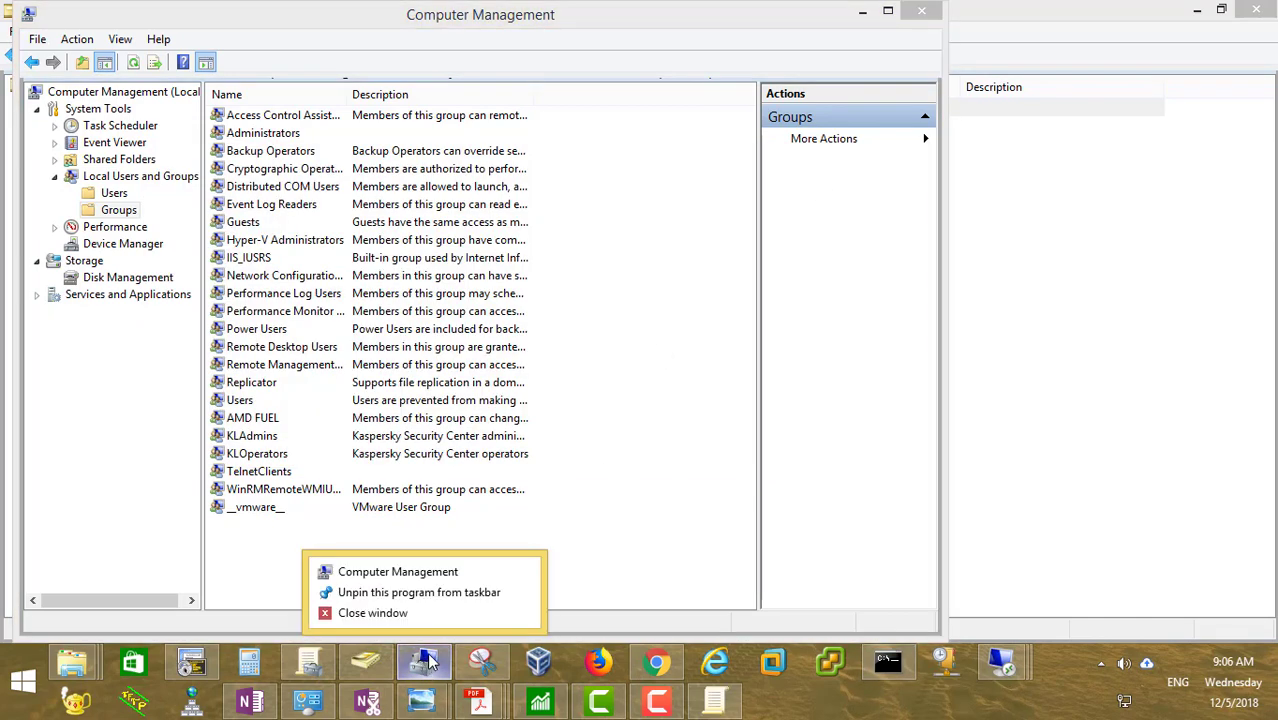
left_click(420, 611)
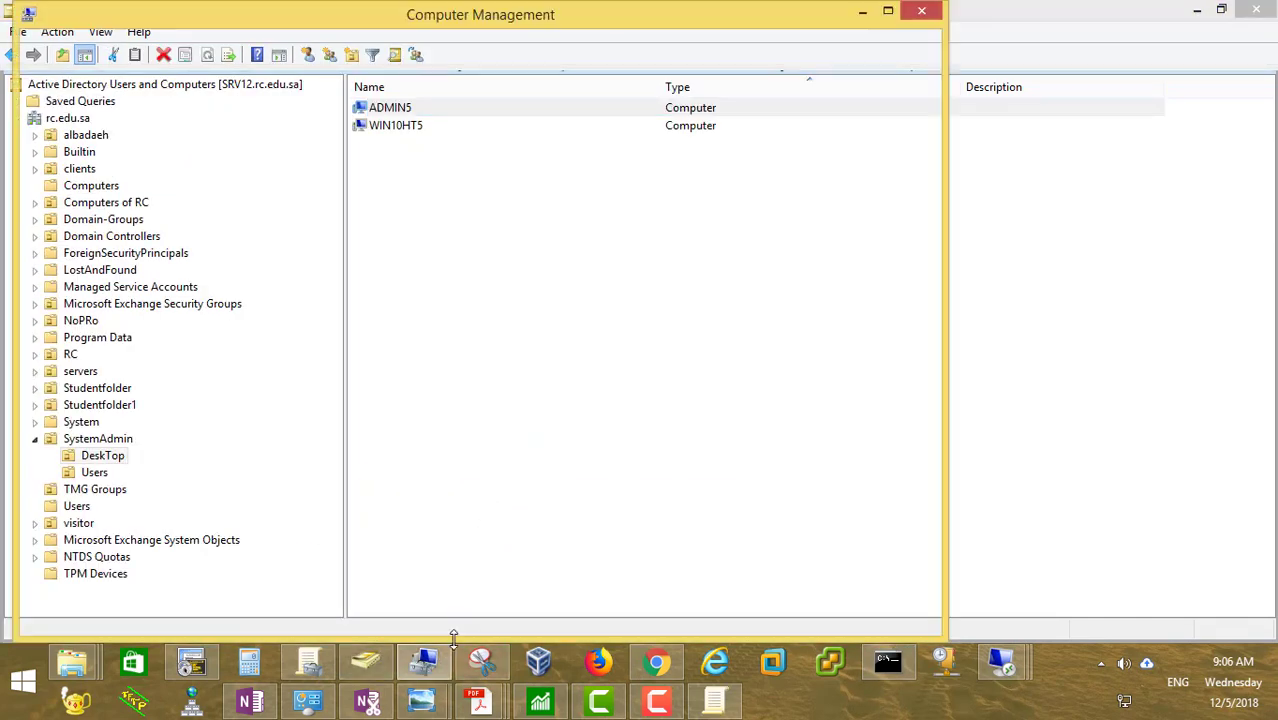
left_click(51, 173)
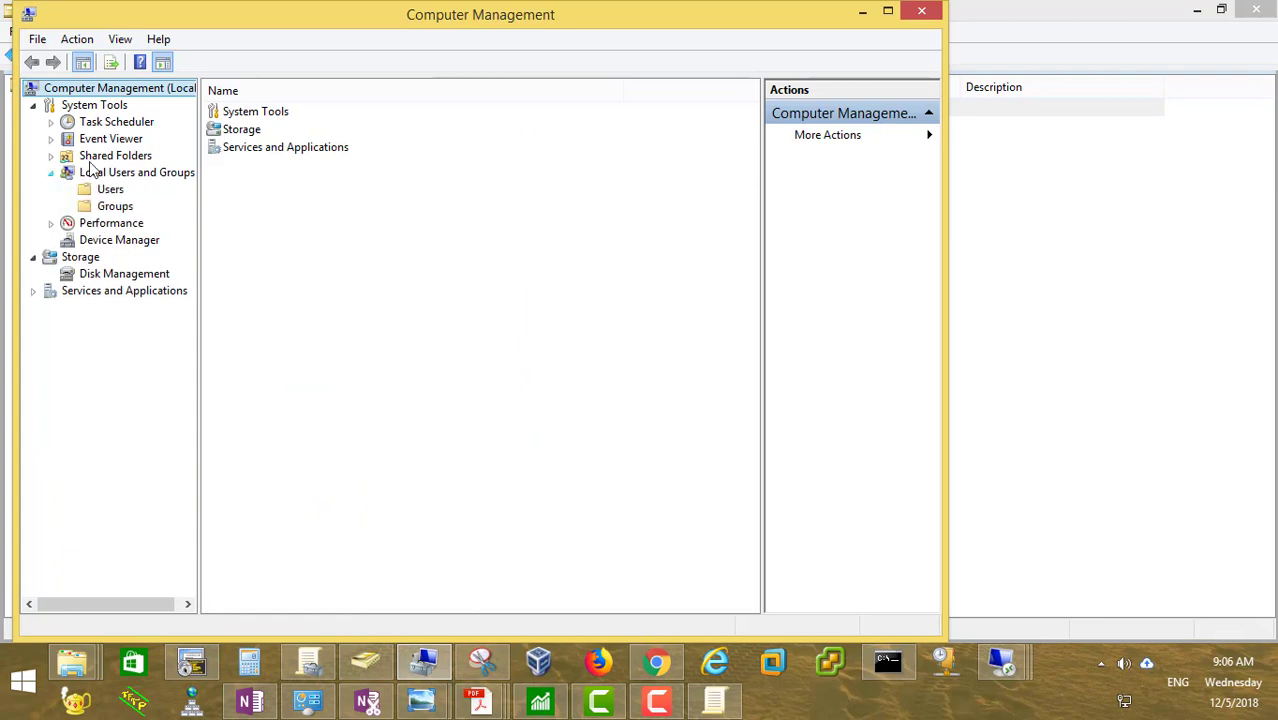
left_click(114, 205)
double_click(258, 131)
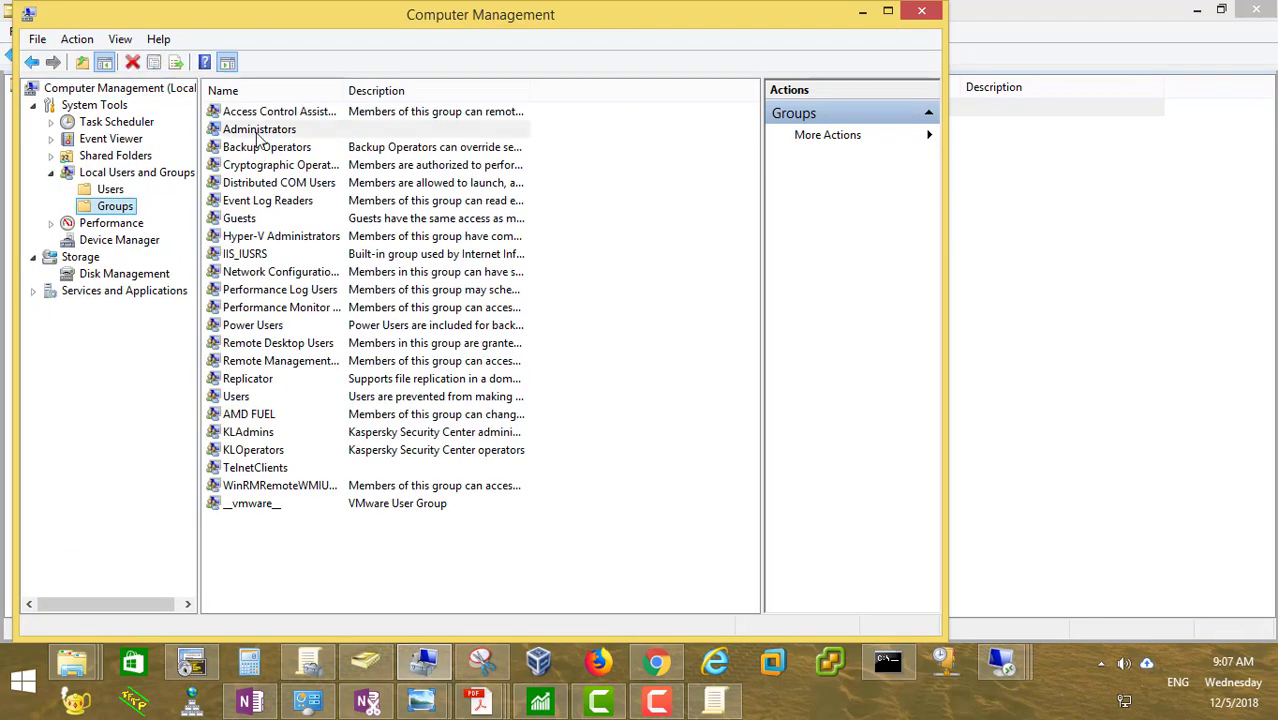
left_click(353, 362)
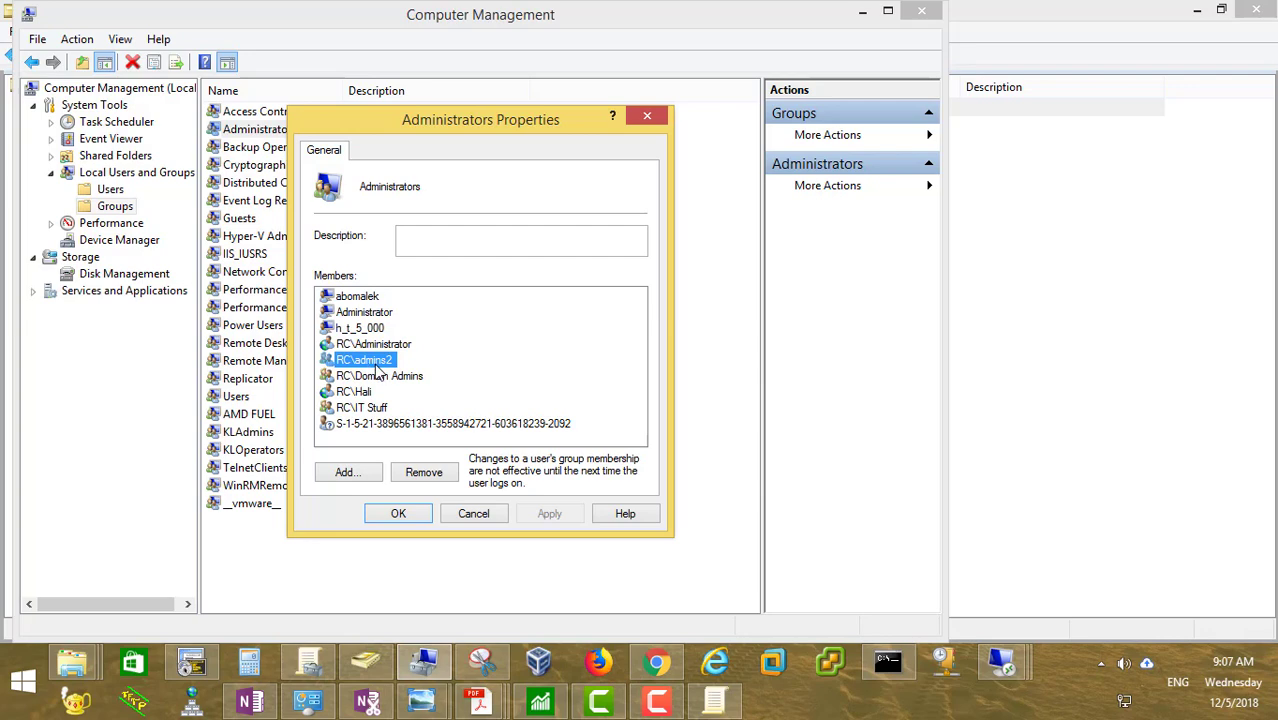
left_click_drag(374, 121, 616, 108)
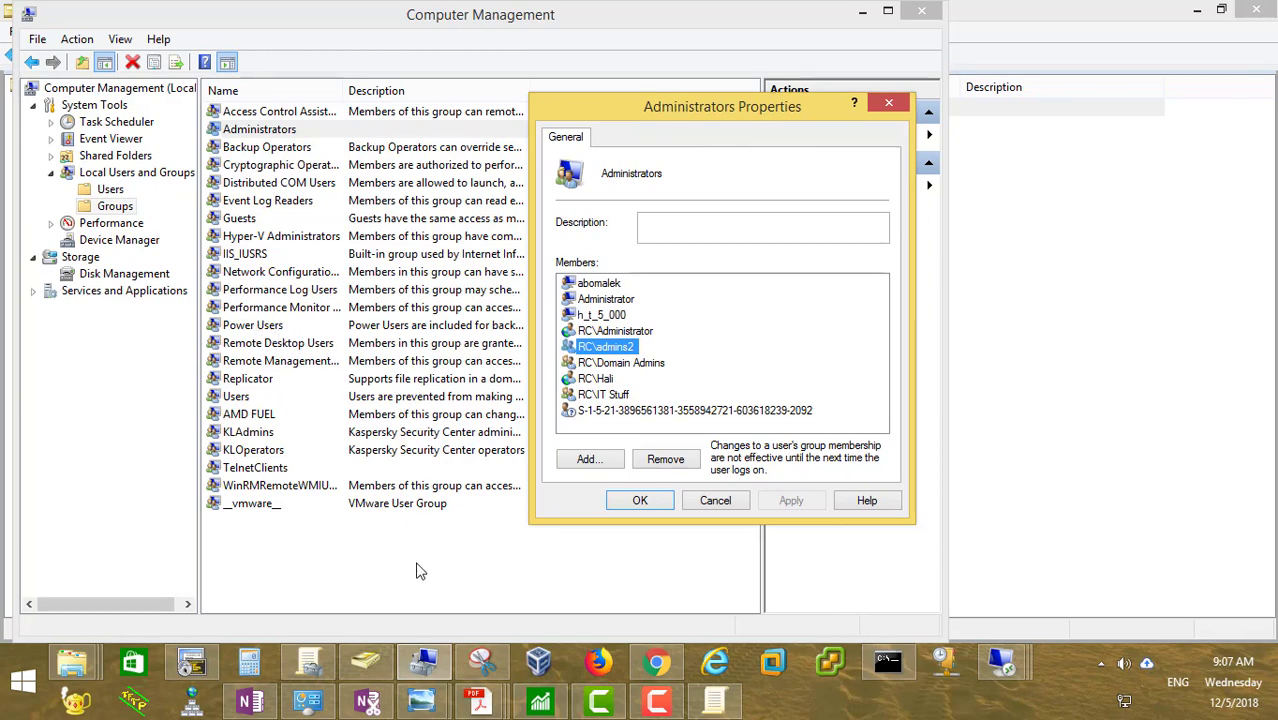
Step: Switch to Active Directory Users and Computers and review the computers in SystemAdmin's DeskTop organizational unit
left_click(365, 675)
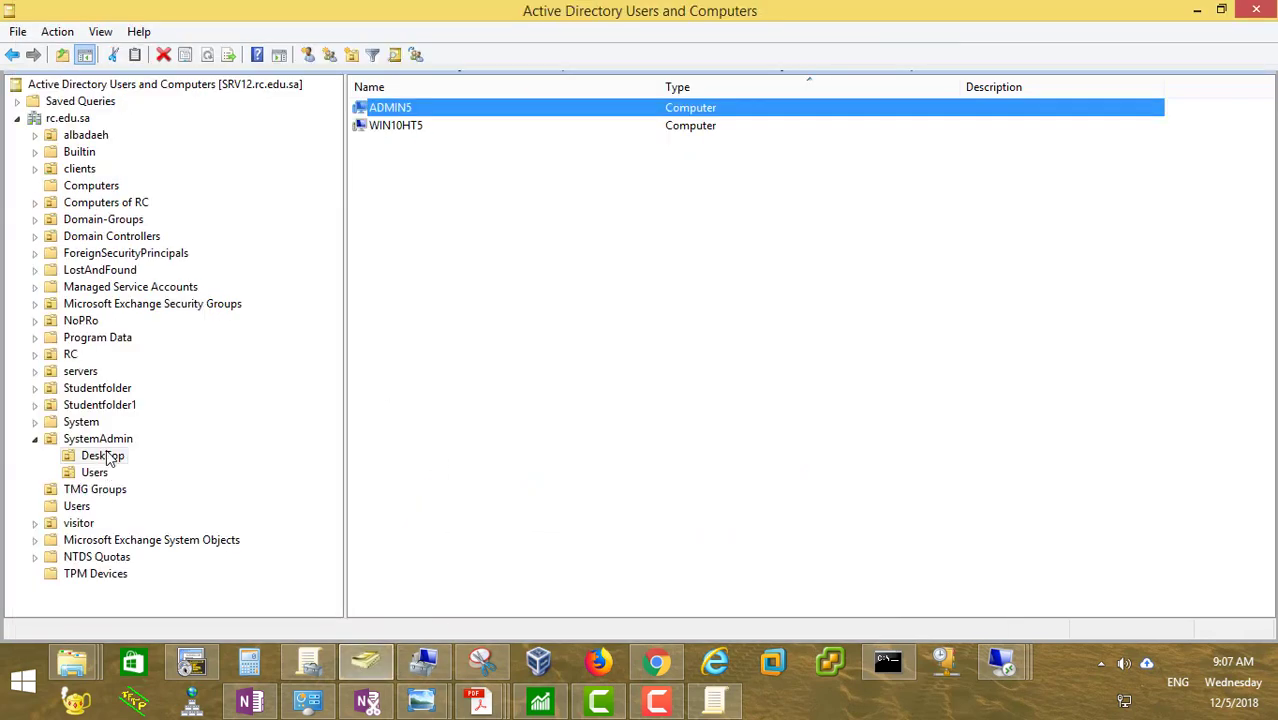
left_click(108, 456)
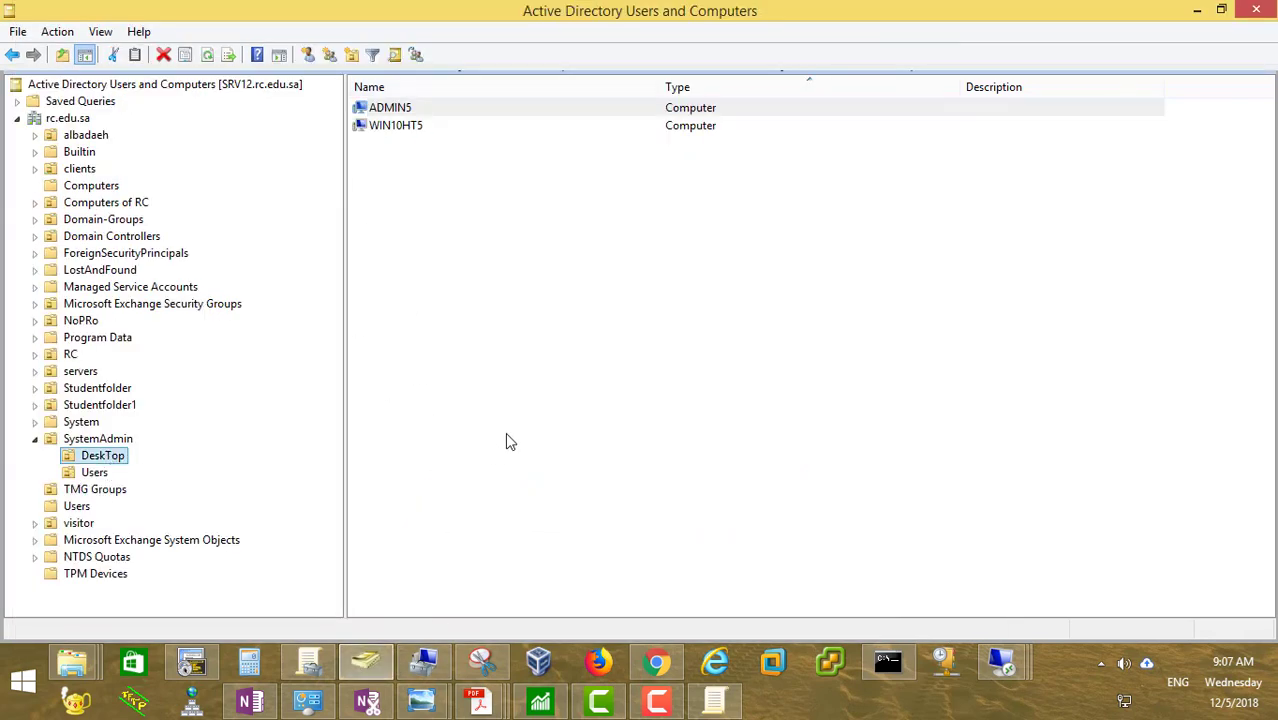